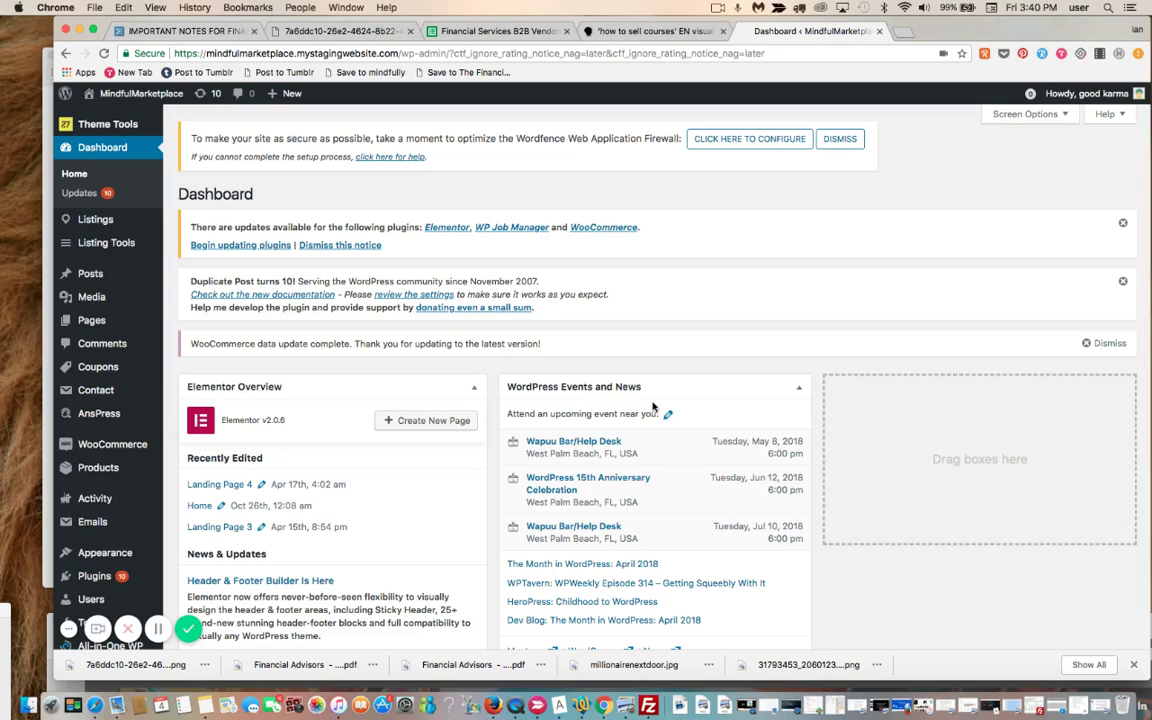
- Open the Place listing type for editing from Listing Tools > Listing Types
{"action": "mouse_move", "coordinate": [131, 245]}
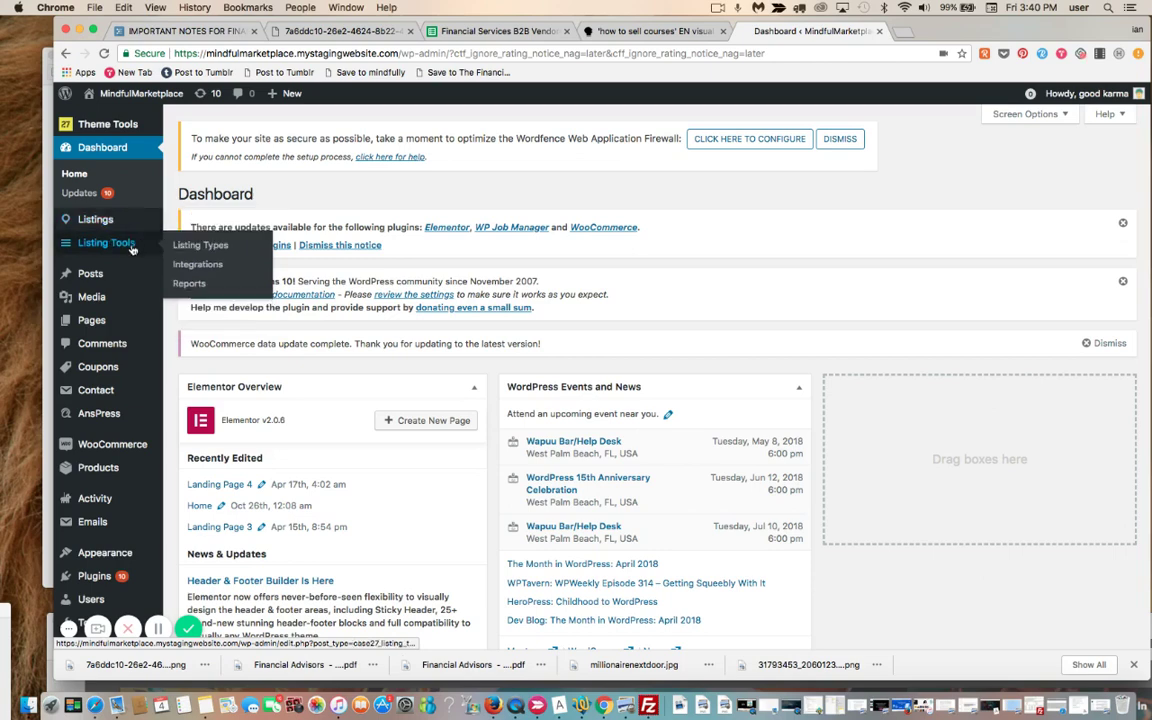
{"action": "left_click", "coordinate": [190, 246]}
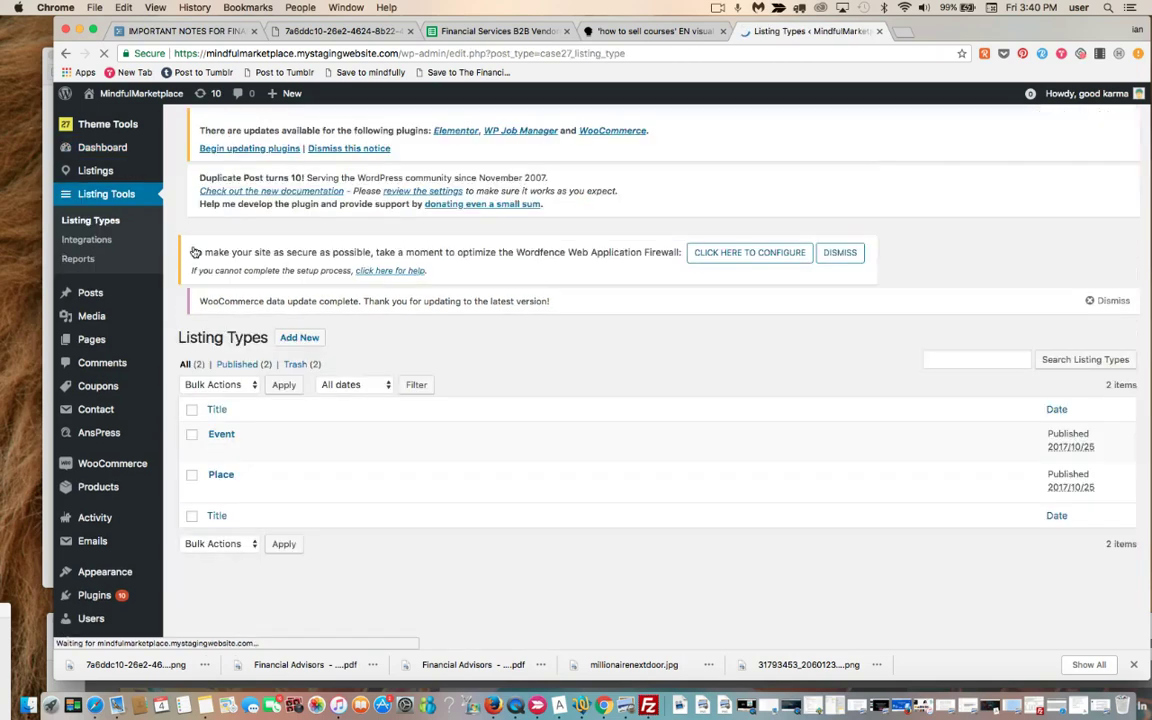
{"action": "scroll", "coordinate": [195, 252], "scroll_direction": "down", "scroll_amount": 2}
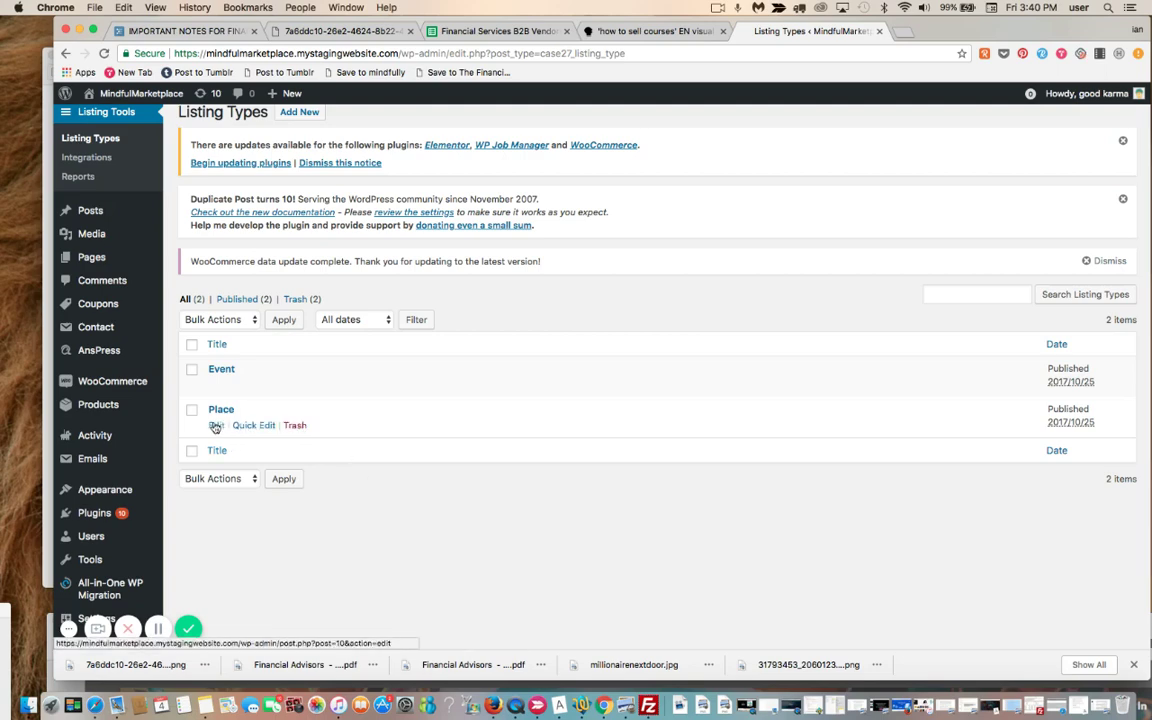
{"action": "left_click", "coordinate": [214, 425]}
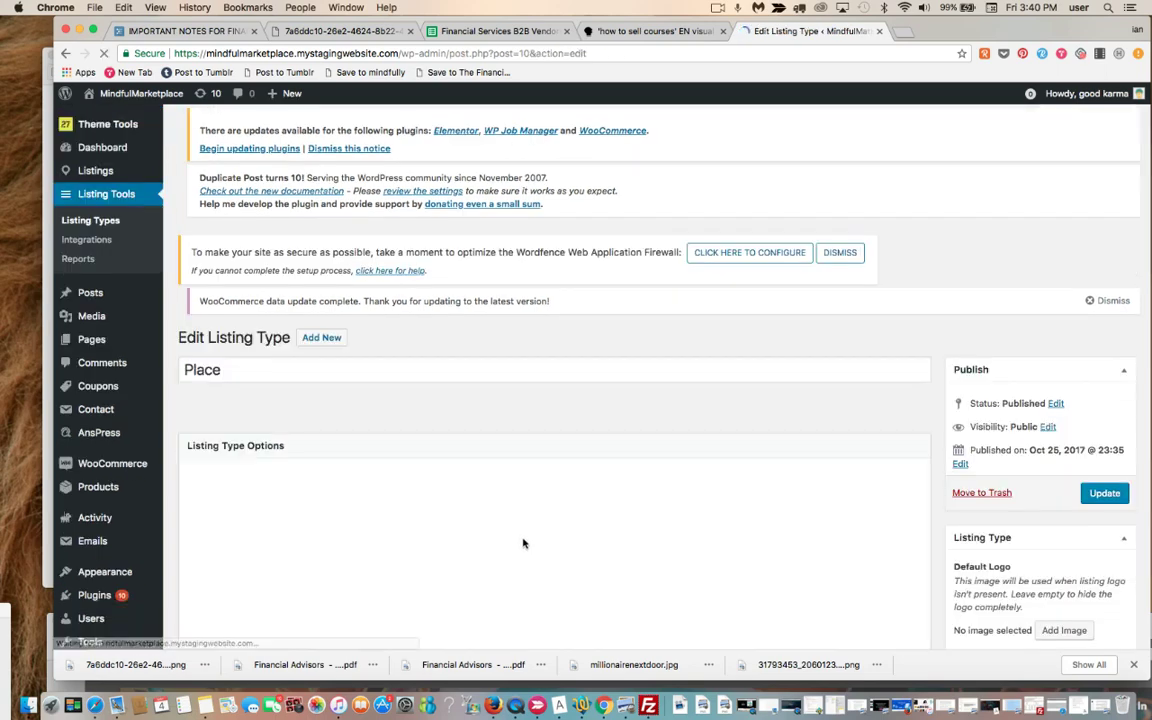
- Show the Profile tab's page layout blocks under Single Page > Content & Tabs
{"action": "scroll", "coordinate": [532, 545], "scroll_direction": "down", "scroll_amount": 1}
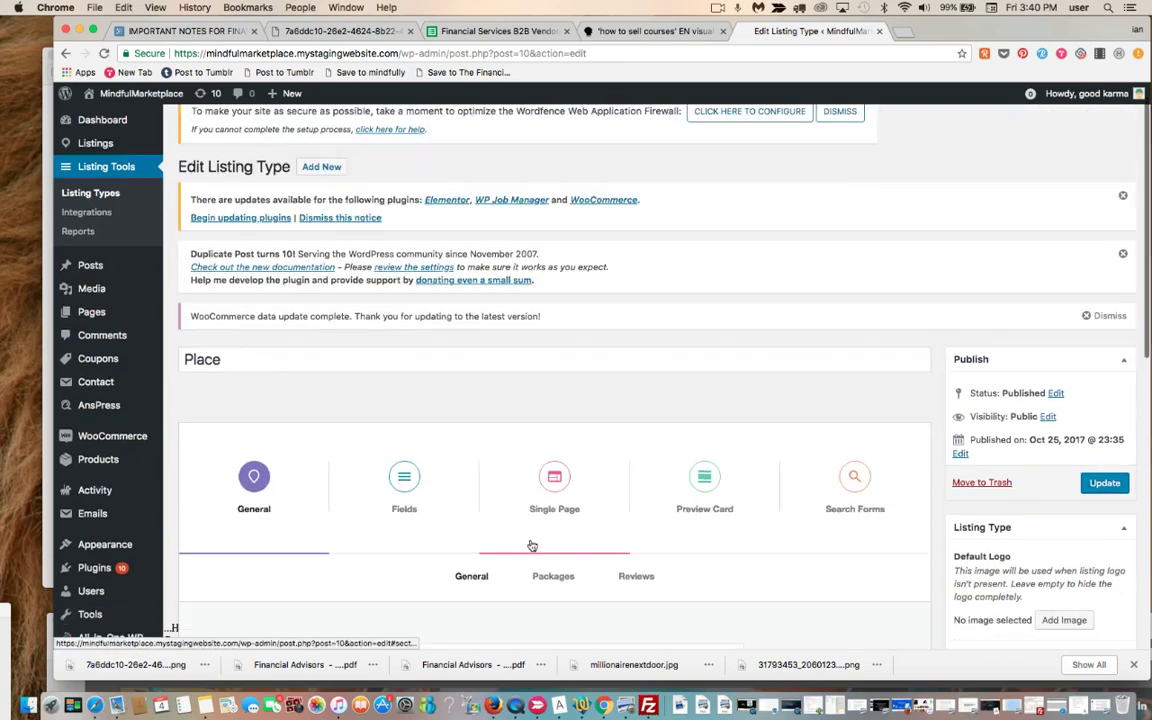
{"action": "scroll", "coordinate": [802, 381], "scroll_direction": "down", "scroll_amount": 4}
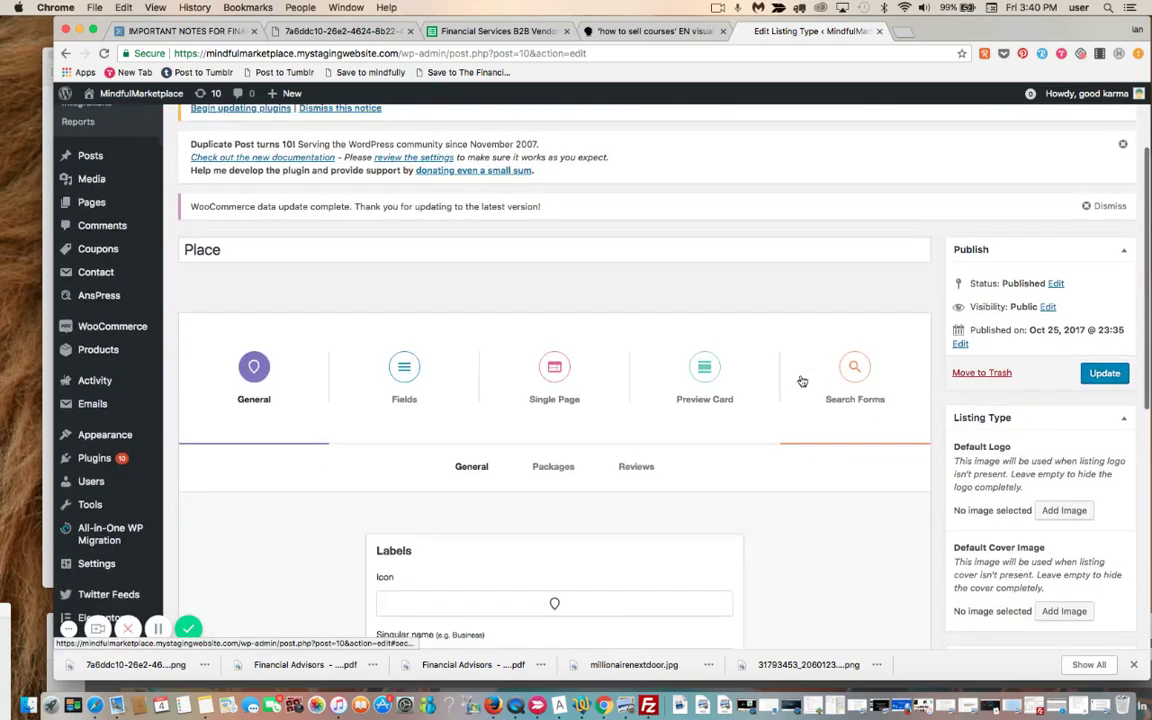
{"action": "scroll", "coordinate": [802, 381], "scroll_direction": "down", "scroll_amount": 5}
{"action": "left_click", "coordinate": [558, 216]}
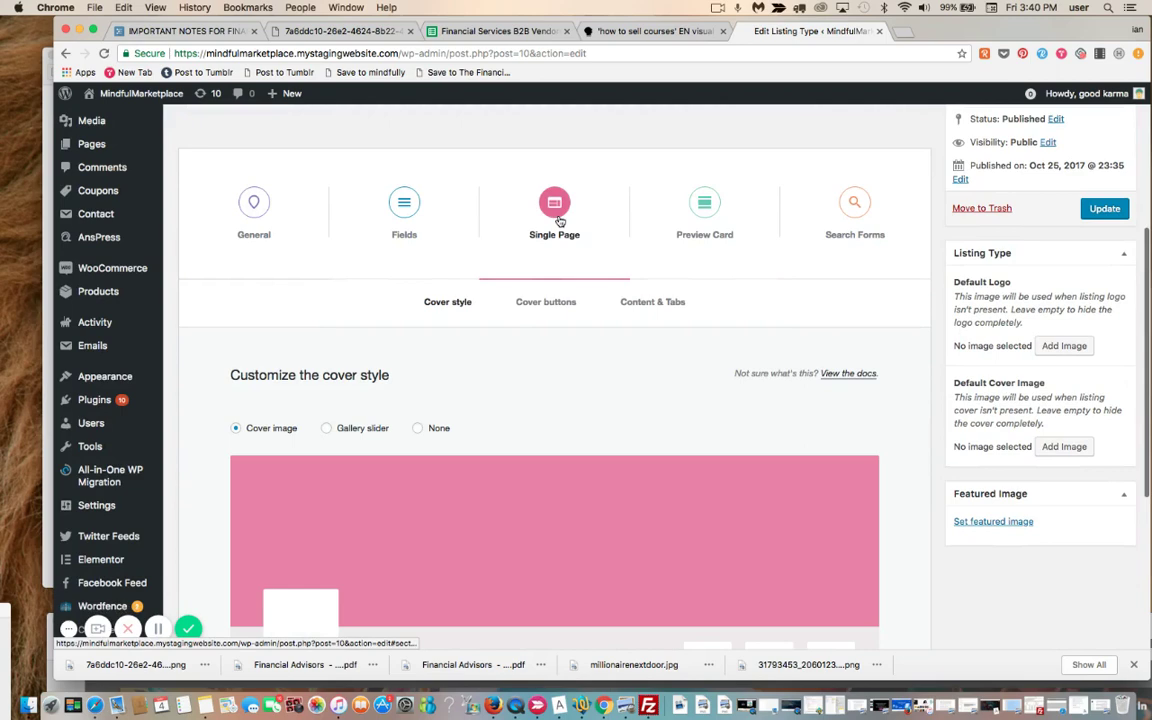
{"action": "left_click", "coordinate": [654, 304]}
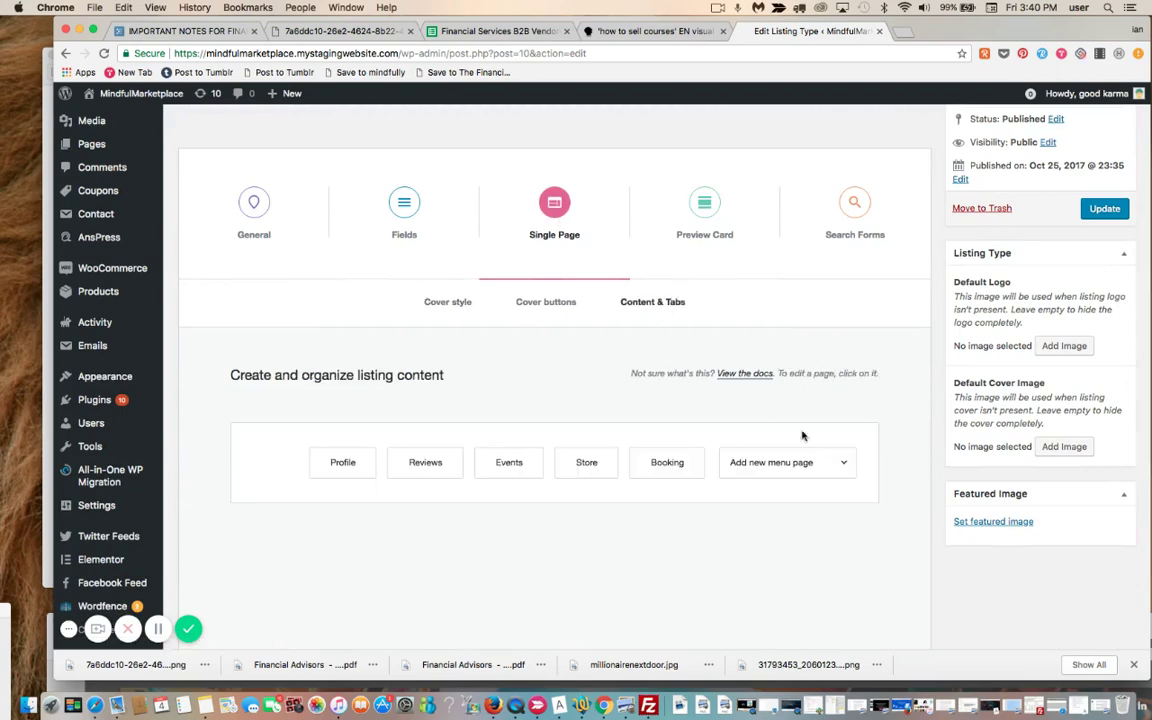
{"action": "left_click", "coordinate": [343, 463]}
{"action": "scroll", "coordinate": [902, 602], "scroll_direction": "down", "scroll_amount": 5}
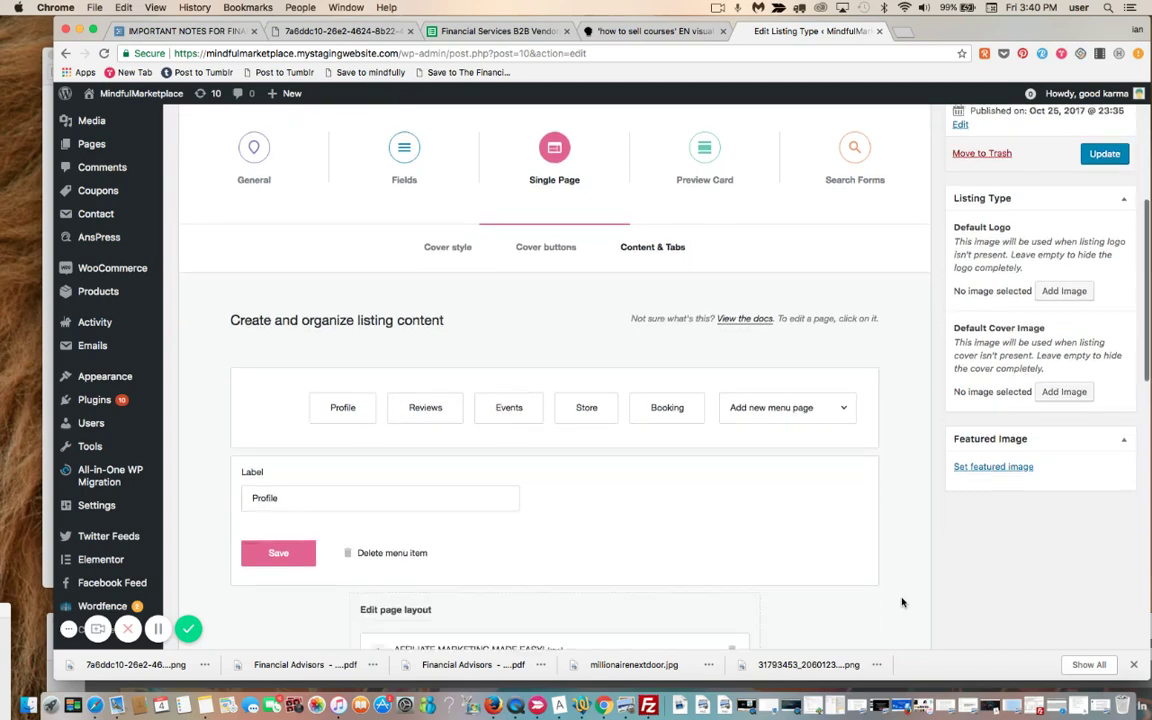
{"action": "scroll", "coordinate": [902, 602], "scroll_direction": "down", "scroll_amount": 2}
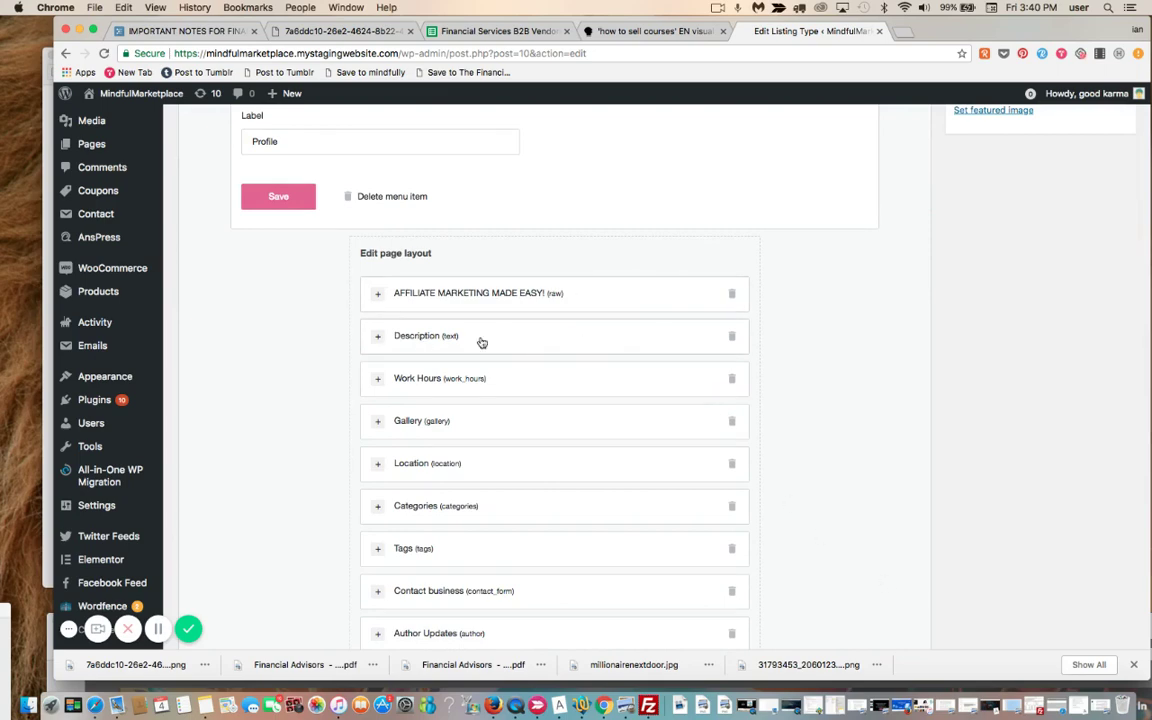
{"action": "left_click", "coordinate": [377, 294]}
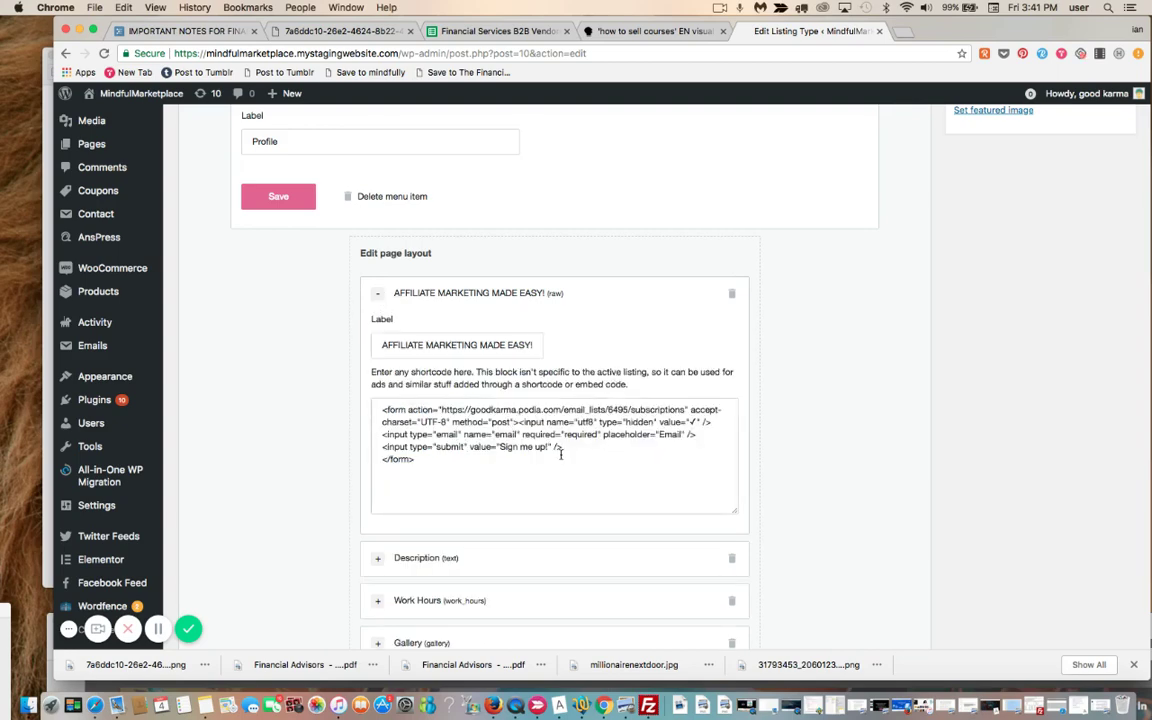
{"action": "left_click", "coordinate": [382, 294]}
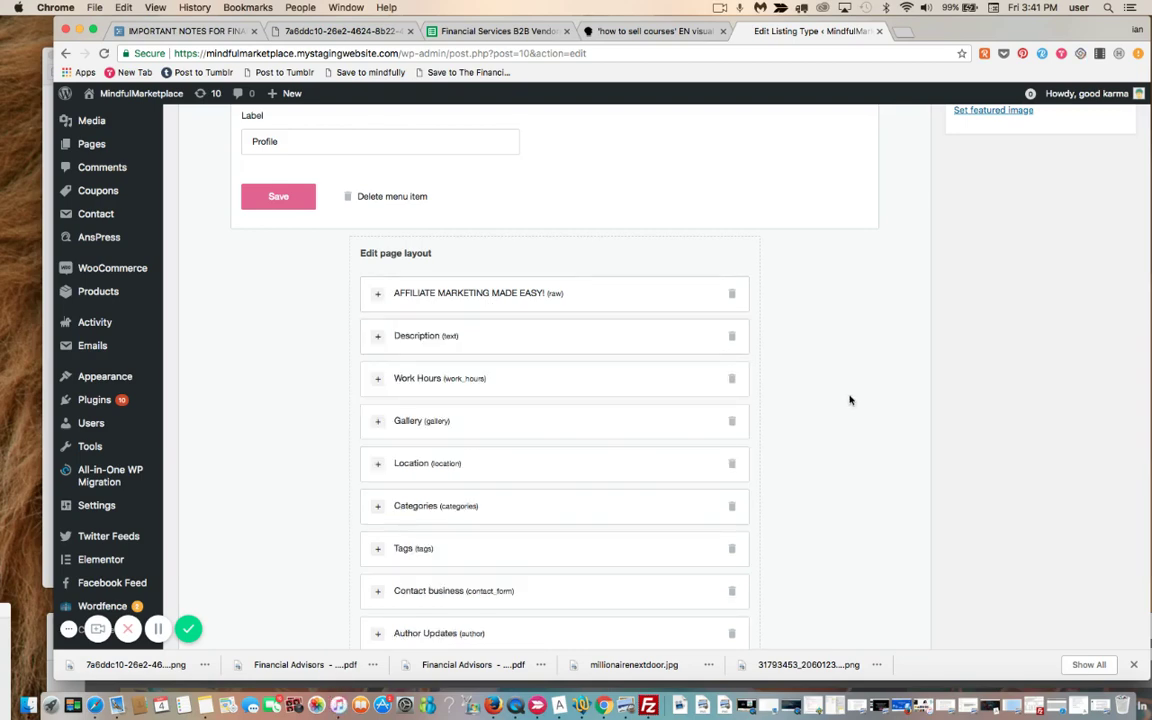
{"action": "scroll", "coordinate": [850, 400], "scroll_direction": "down", "scroll_amount": 8}
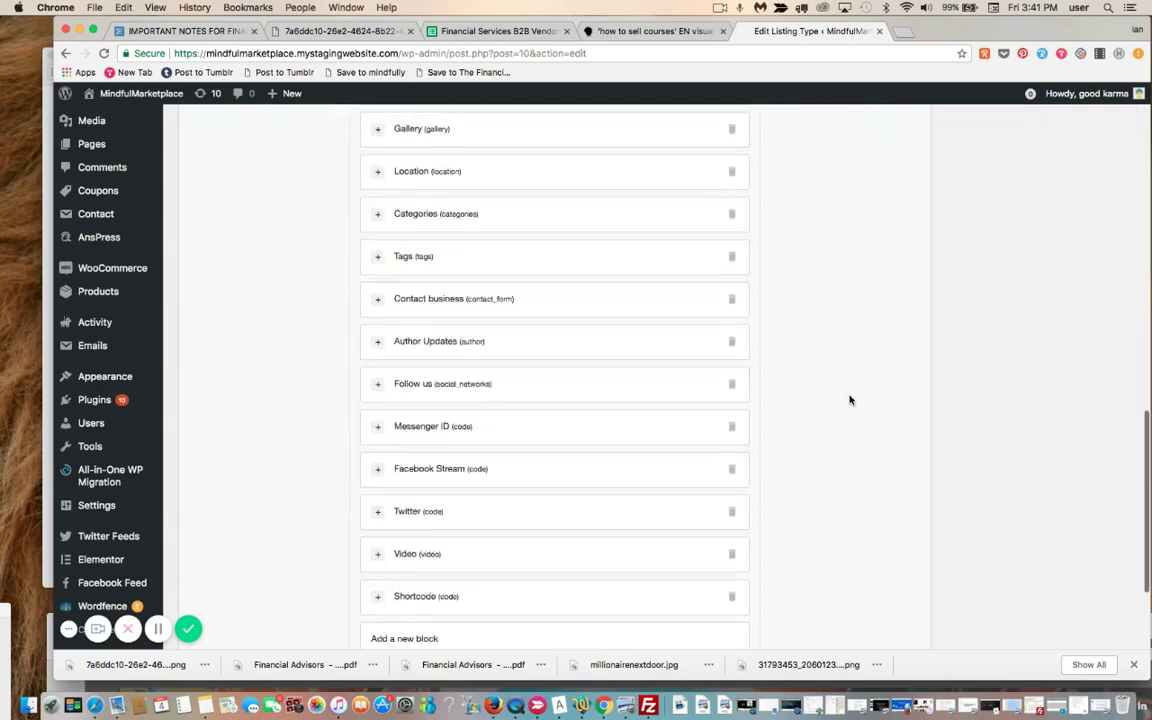
{"action": "scroll", "coordinate": [850, 400], "scroll_direction": "down", "scroll_amount": 2}
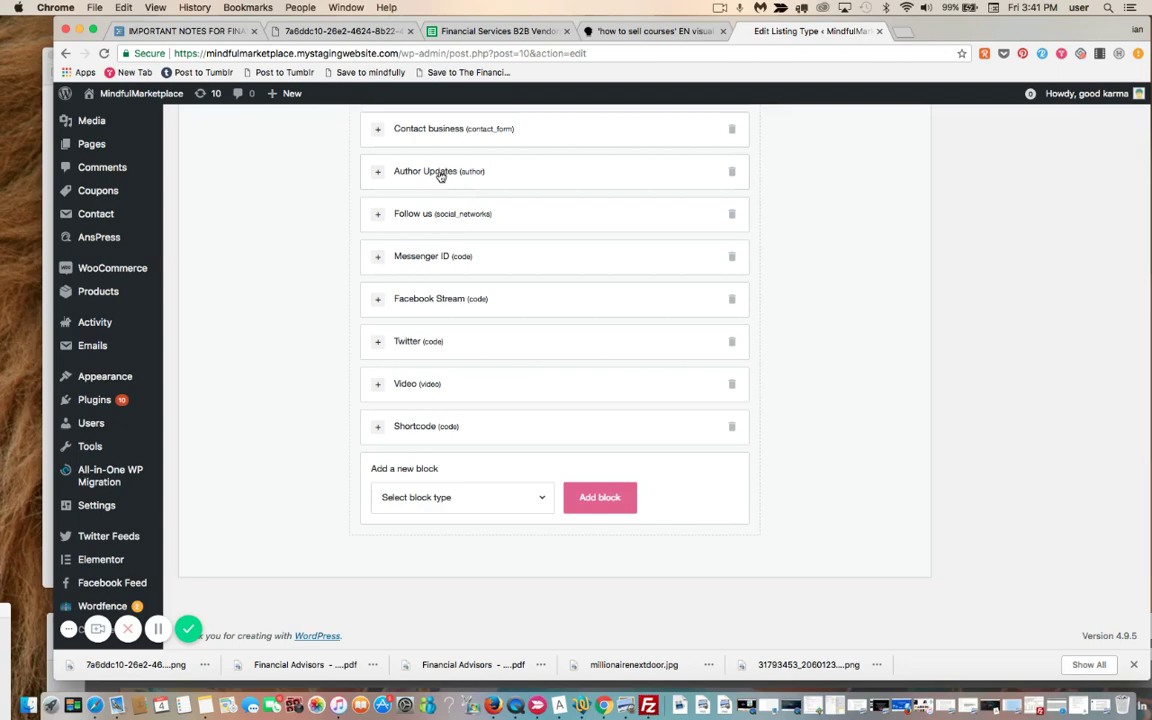
{"action": "left_click", "coordinate": [377, 175]}
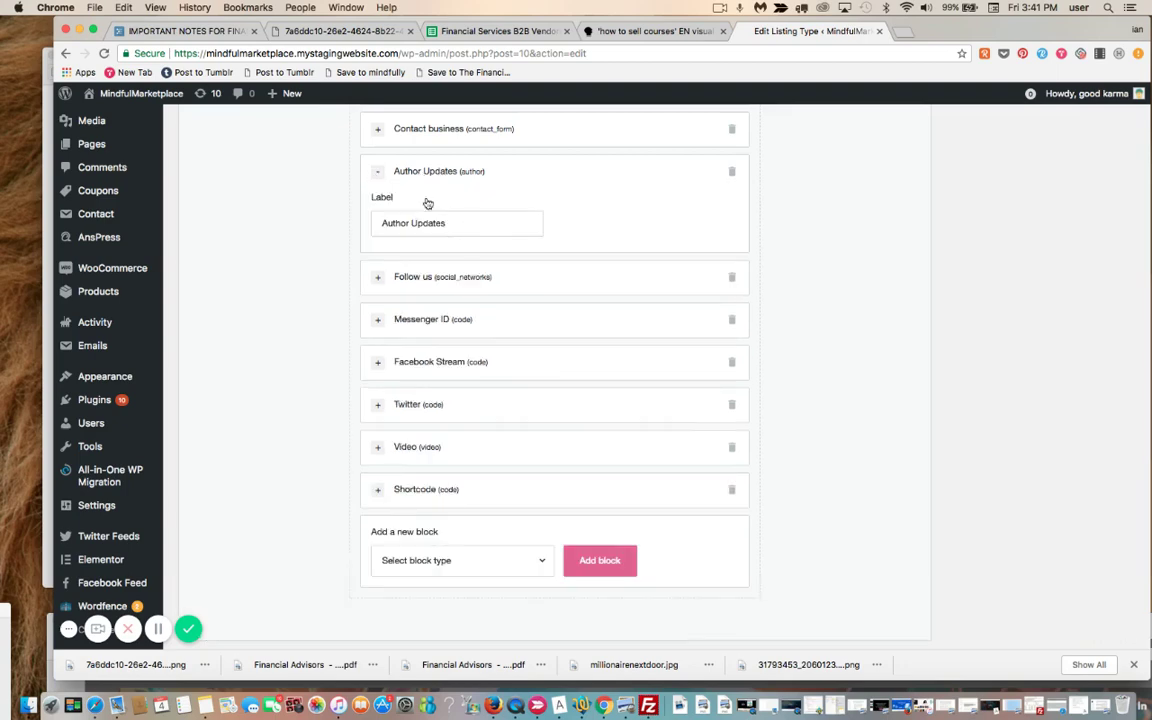
{"action": "left_click", "coordinate": [380, 175]}
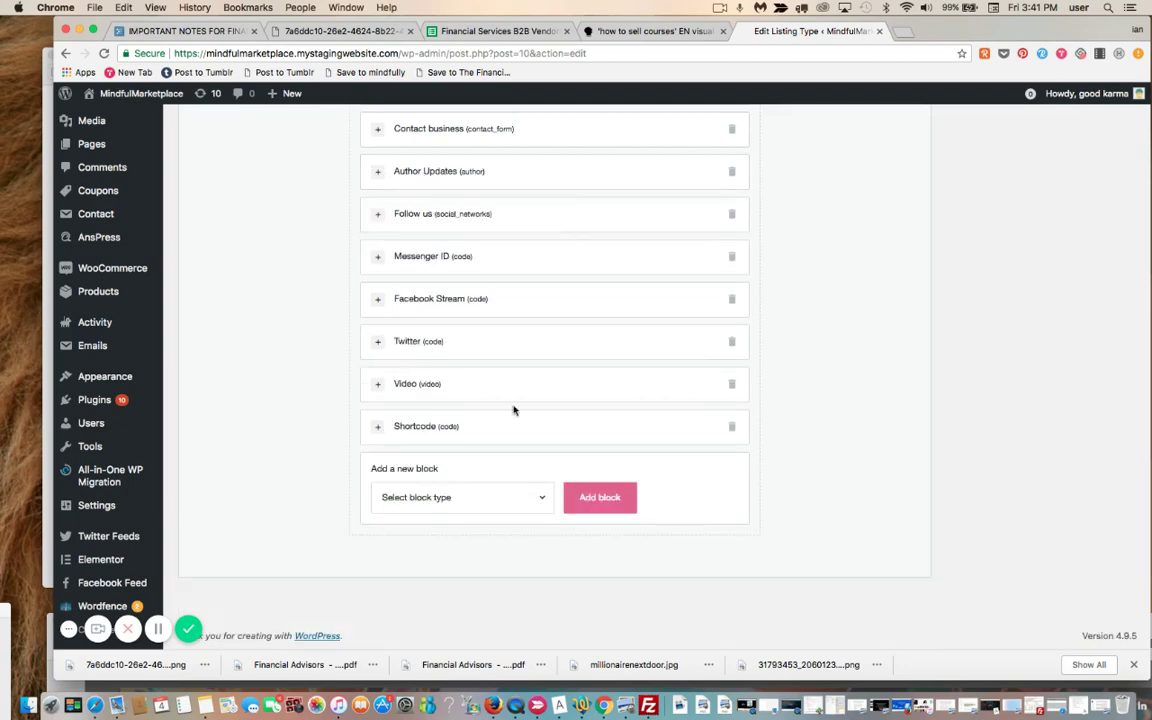
{"action": "left_click", "coordinate": [377, 426]}
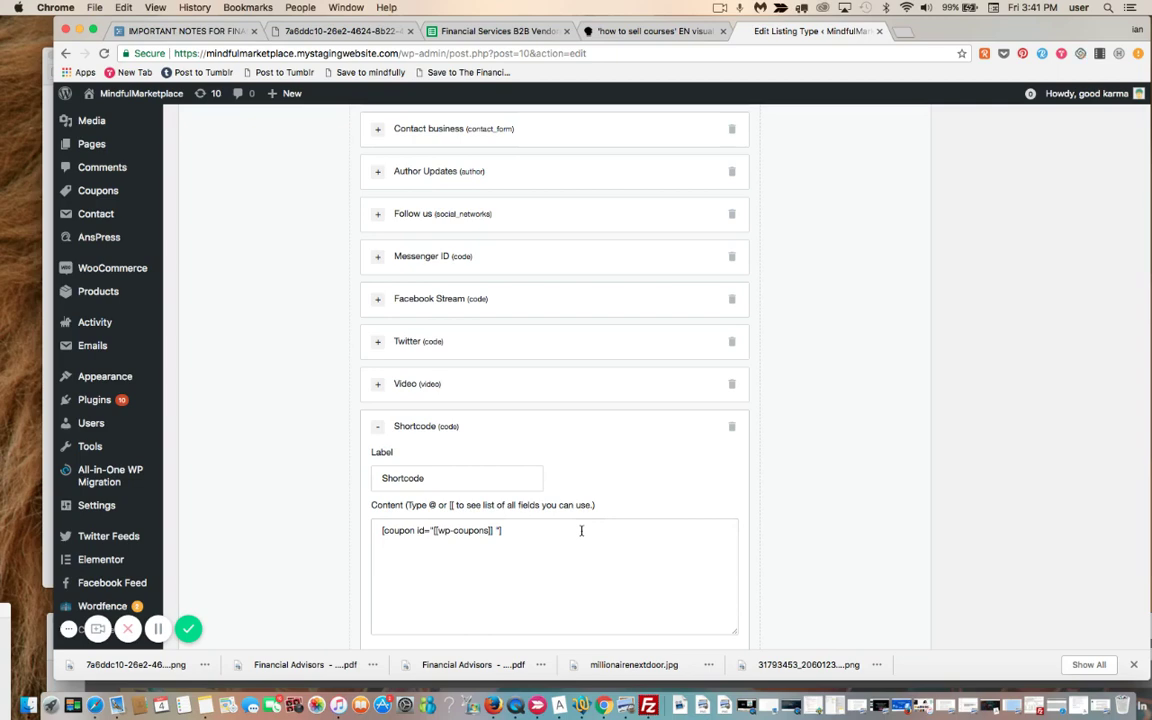
{"action": "left_click", "coordinate": [379, 301]}
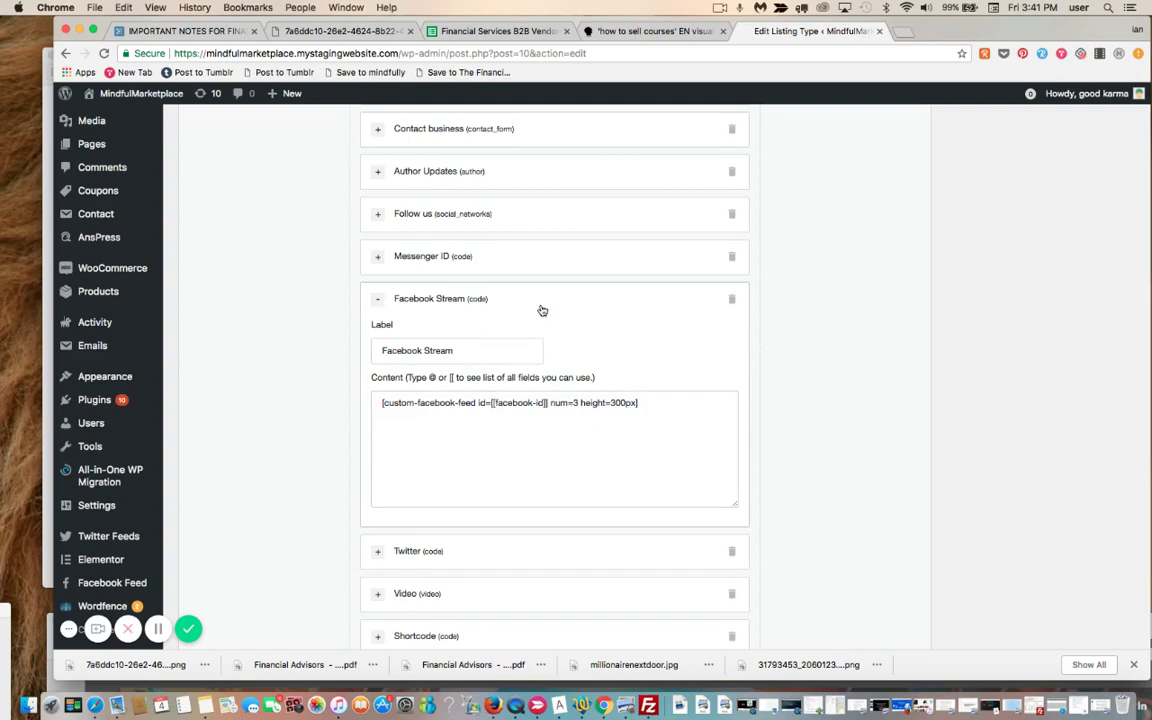
{"action": "left_click", "coordinate": [377, 305]}
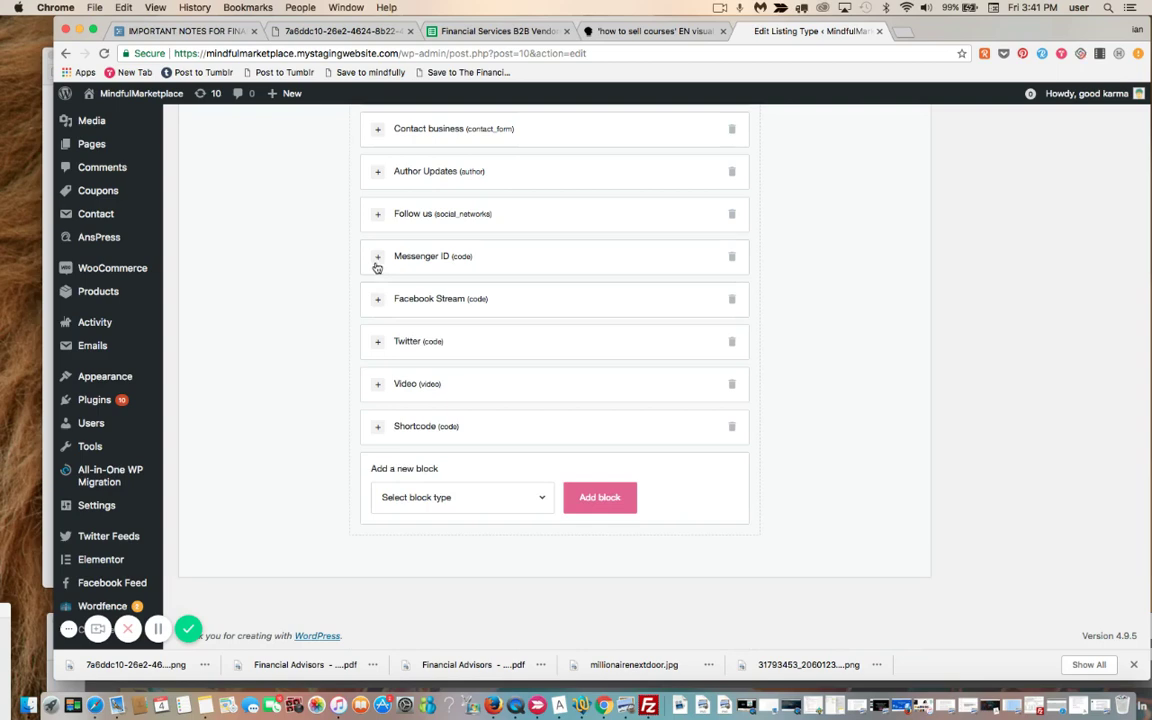
- In the Messenger ID block's Content, replace 'Send Message' with 'Contact Me on FB' before [/27-button]
{"action": "left_click", "coordinate": [377, 258]}
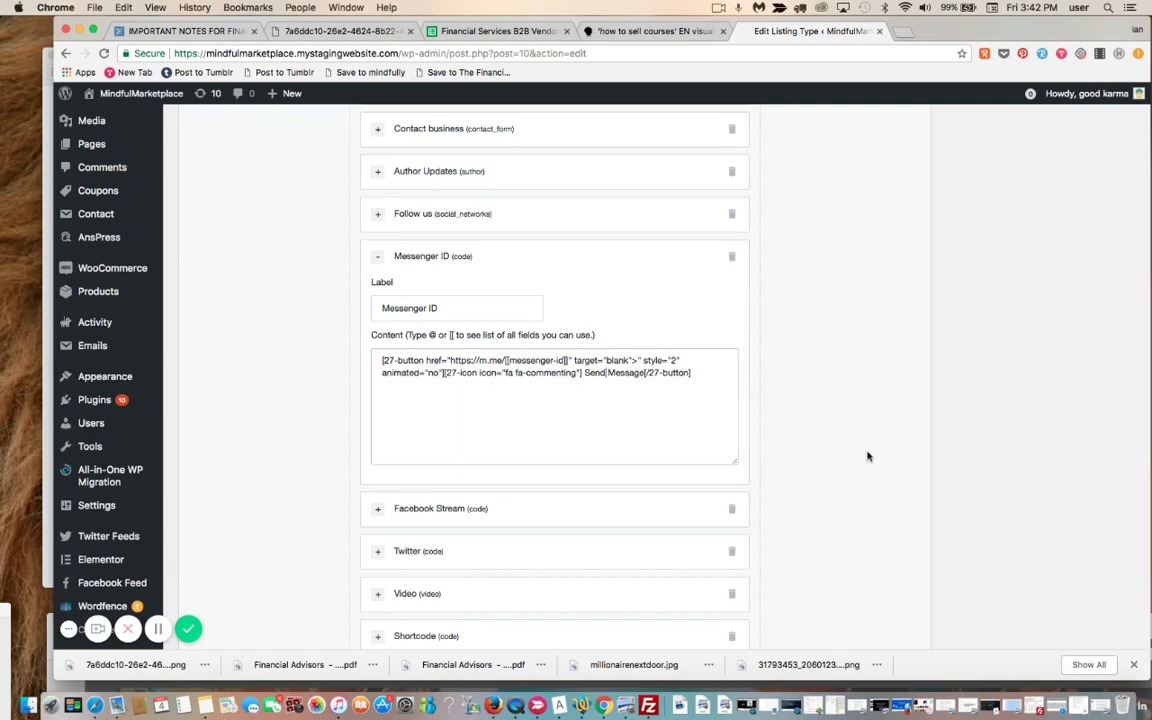
{"action": "key", "text": "BackSpace"}
{"action": "key", "text": "BackSpace"}
{"action": "key", "text": "BackSpace"}
{"action": "key", "text": "BackSpace"}
{"action": "type", "text": "Contact Me on FB"}
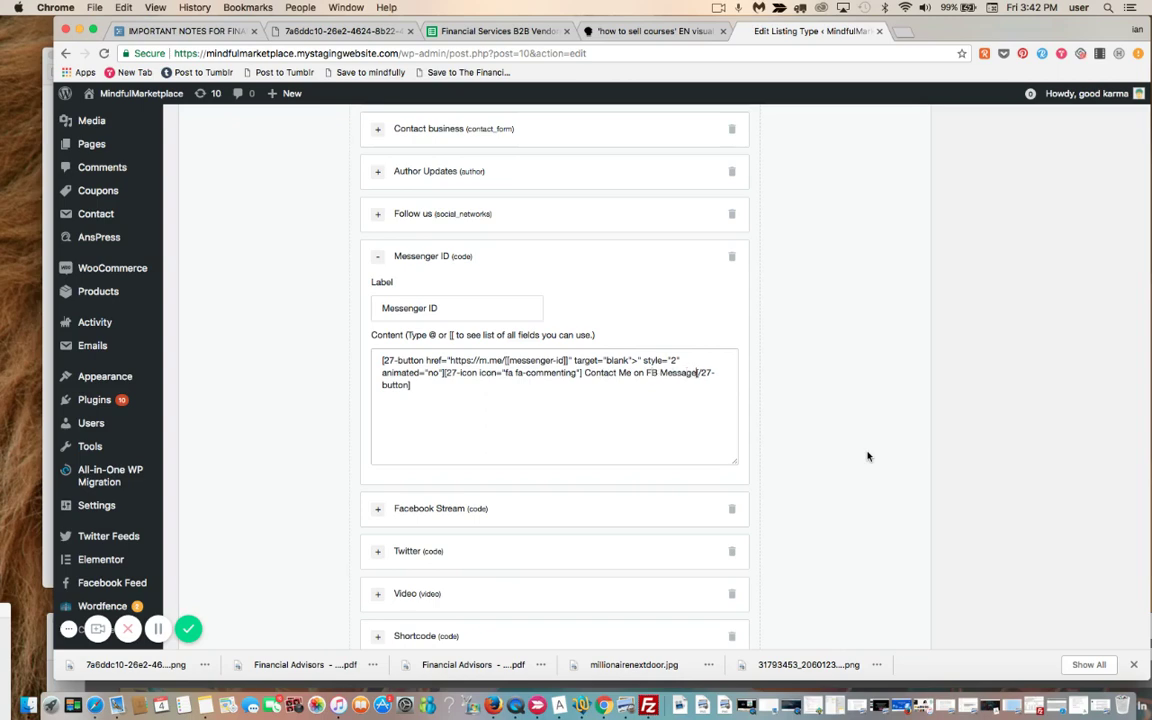
{"action": "key", "text": "BackSpace"}
{"action": "key", "text": "BackSpace"}
{"action": "key", "text": "BackSpace"}
{"action": "key", "text": "BackSpace"}
{"action": "key", "text": "BackSpace"}
{"action": "key", "text": "BackSpace"}
{"action": "key", "text": "BackSpace"}
{"action": "key", "text": "BackSpace"}
- Update the Place listing type and wait for 'Post updated.'
{"action": "scroll", "coordinate": [886, 487], "scroll_direction": "down", "scroll_amount": 5}
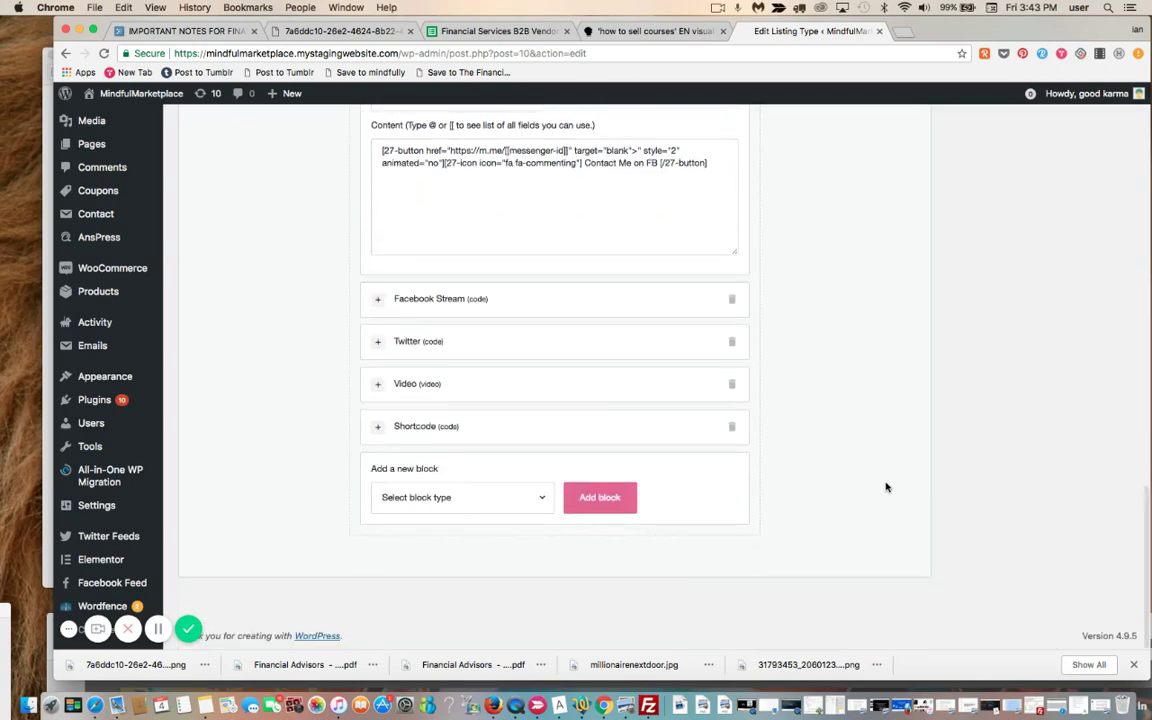
{"action": "scroll", "coordinate": [886, 487], "scroll_direction": "up", "scroll_amount": 10}
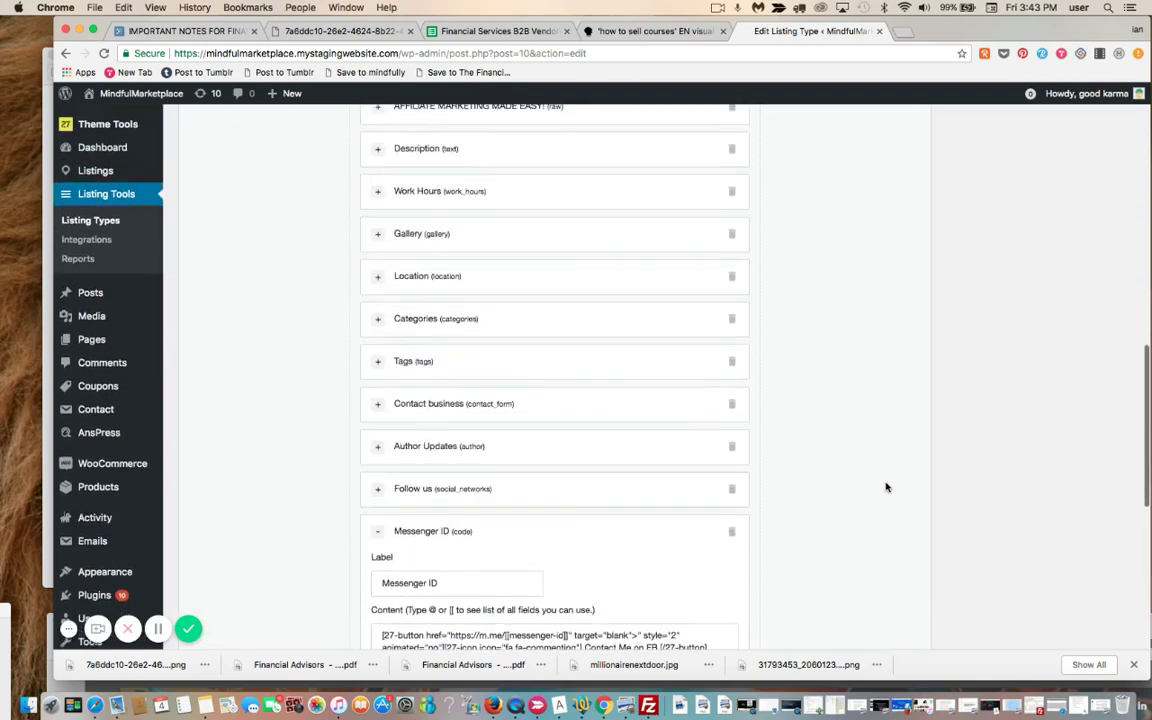
{"action": "scroll", "coordinate": [886, 487], "scroll_direction": "up", "scroll_amount": 15}
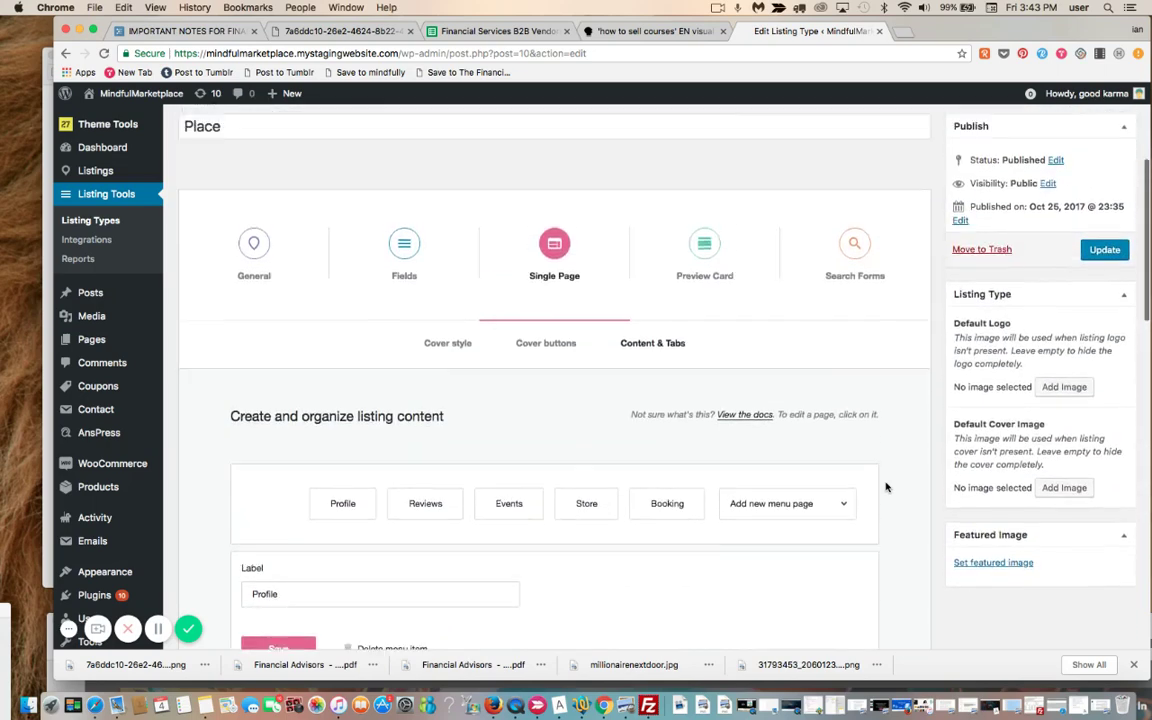
{"action": "scroll", "coordinate": [886, 487], "scroll_direction": "up", "scroll_amount": 1}
{"action": "left_click", "coordinate": [1118, 278]}
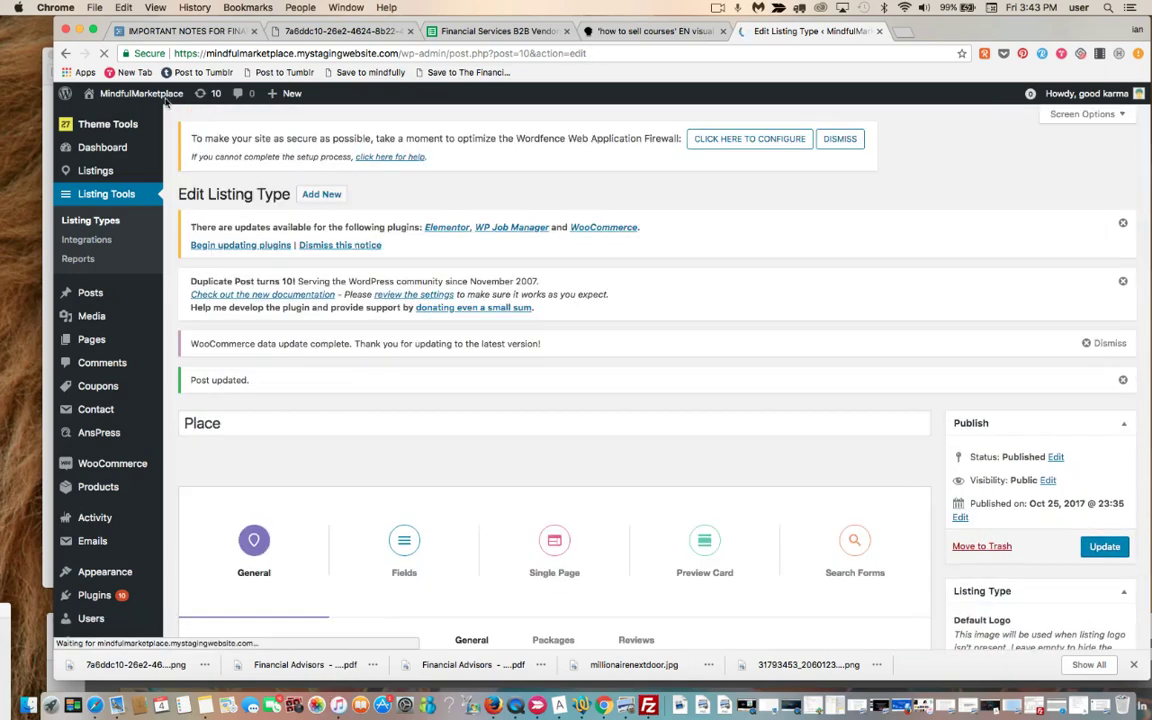
{"action": "mouse_move", "coordinate": [138, 102]}
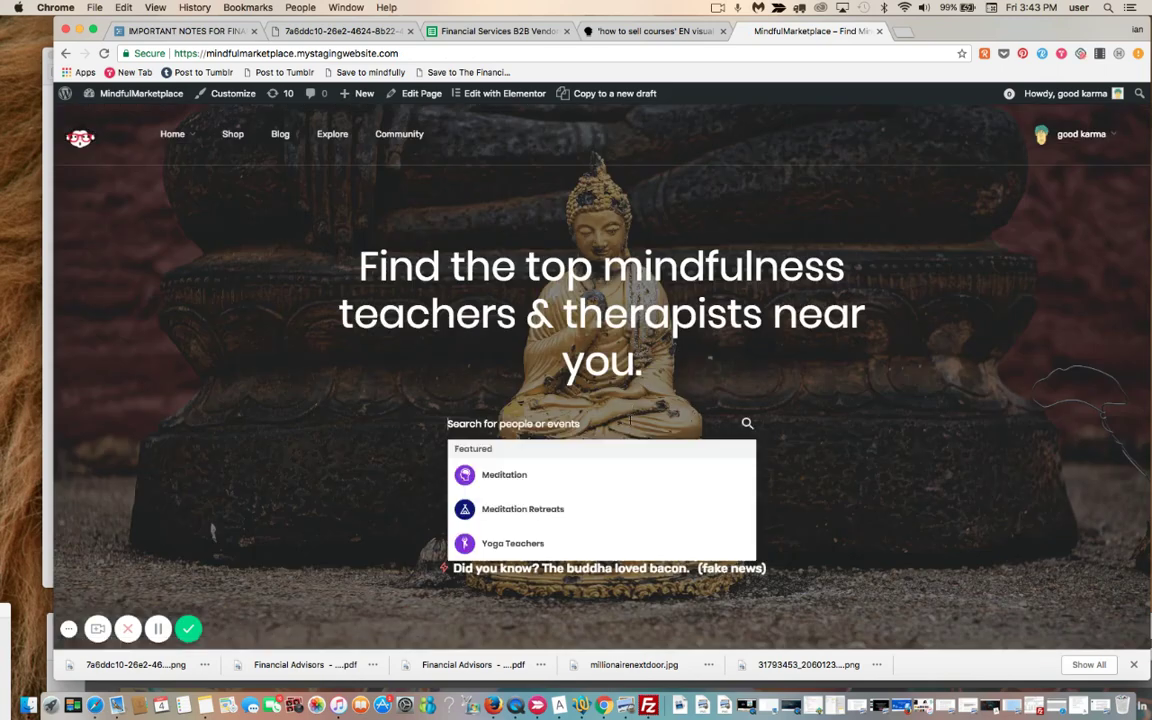
- Browse the Meditation featured category to reach the Mindfulness Coaching South Florida listing
{"action": "left_click", "coordinate": [514, 476]}
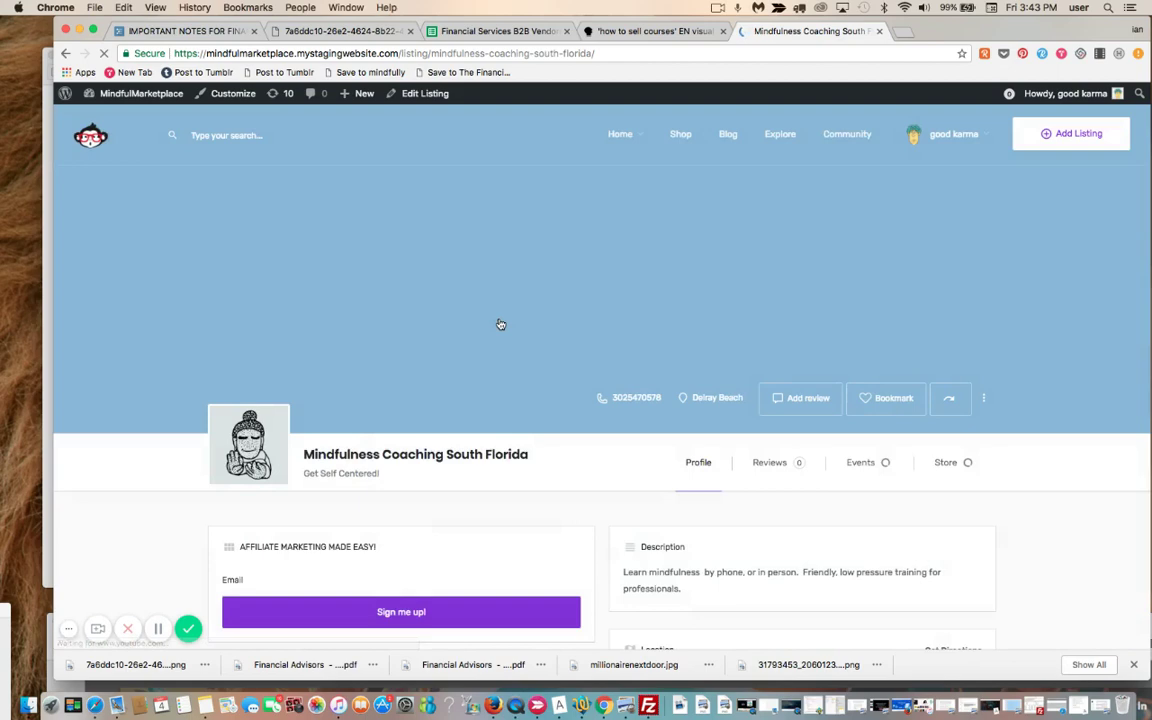
{"action": "scroll", "coordinate": [500, 324], "scroll_direction": "down", "scroll_amount": 2}
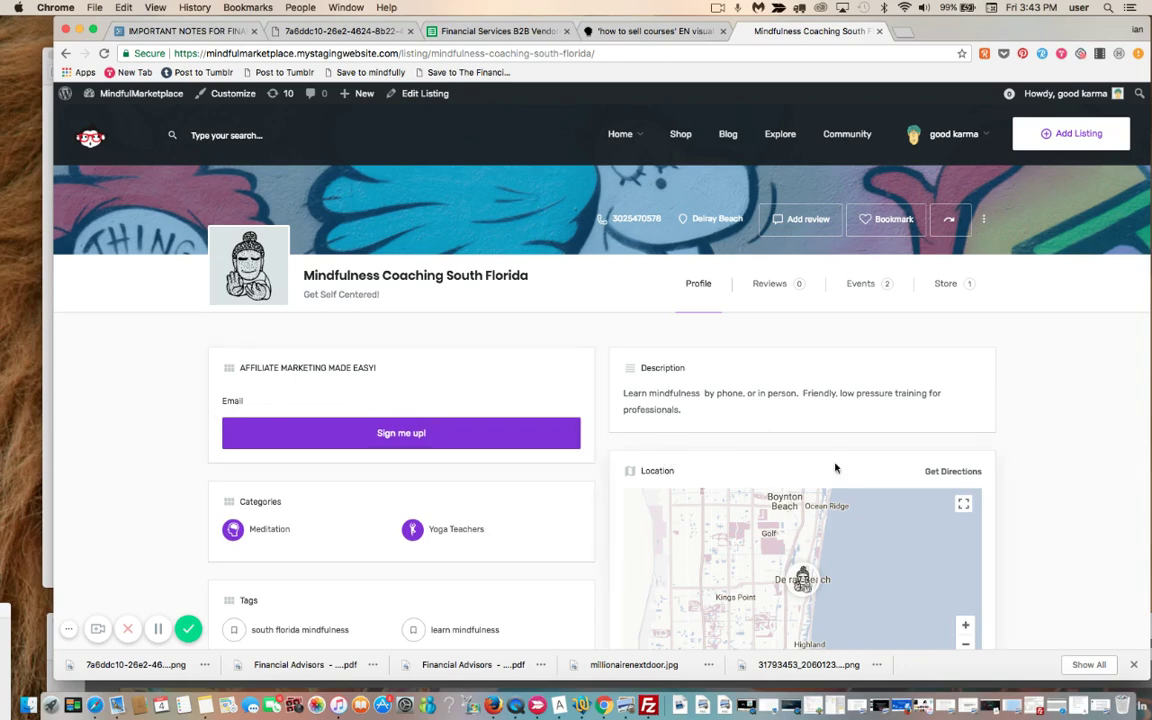
{"action": "scroll", "coordinate": [793, 402], "scroll_direction": "down", "scroll_amount": 10}
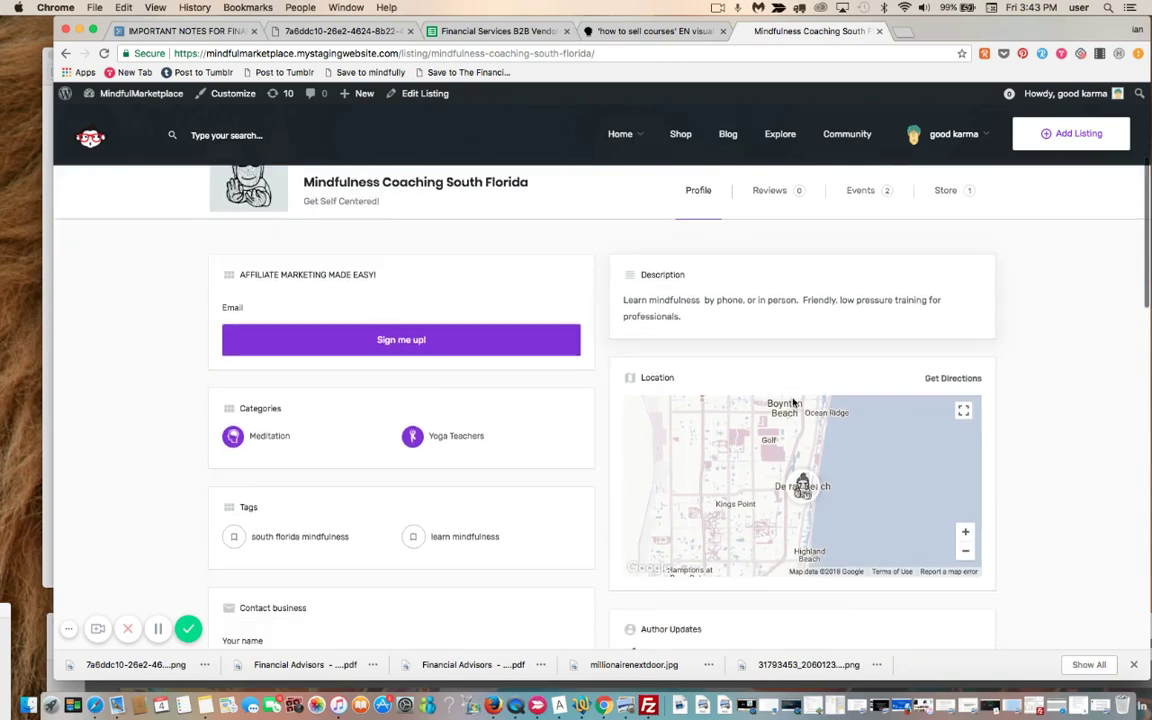
- Scroll down to the listing's Messenger ID block and its Contact Me on FB button
{"action": "scroll", "coordinate": [793, 402], "scroll_direction": "down", "scroll_amount": 3}
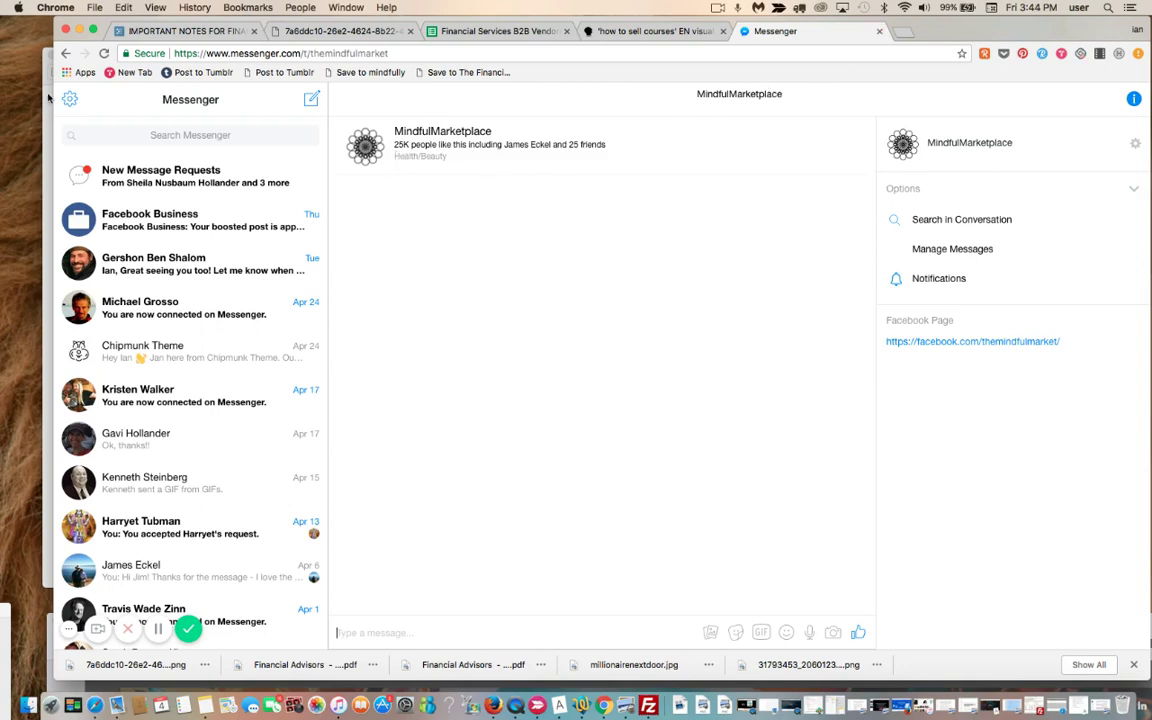
- Go back from Messenger to the Mindfulness Coaching South Florida listing page
{"action": "left_click", "coordinate": [66, 53]}
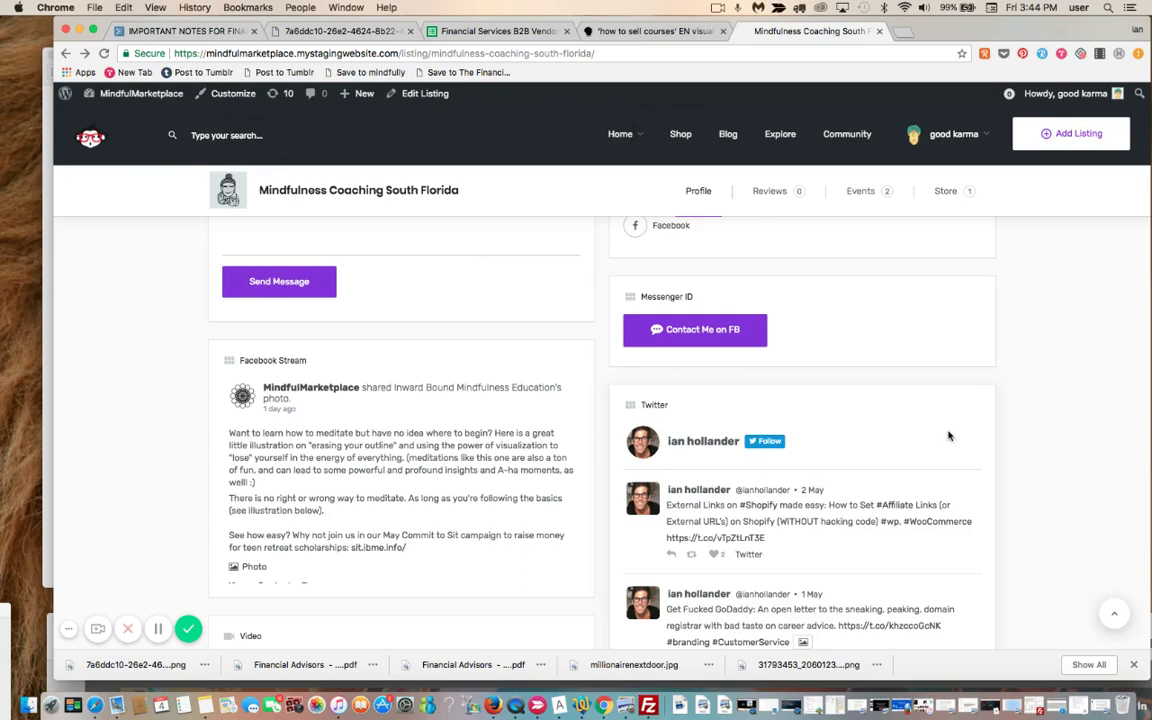
{"action": "scroll", "coordinate": [949, 436], "scroll_direction": "down", "scroll_amount": 2}
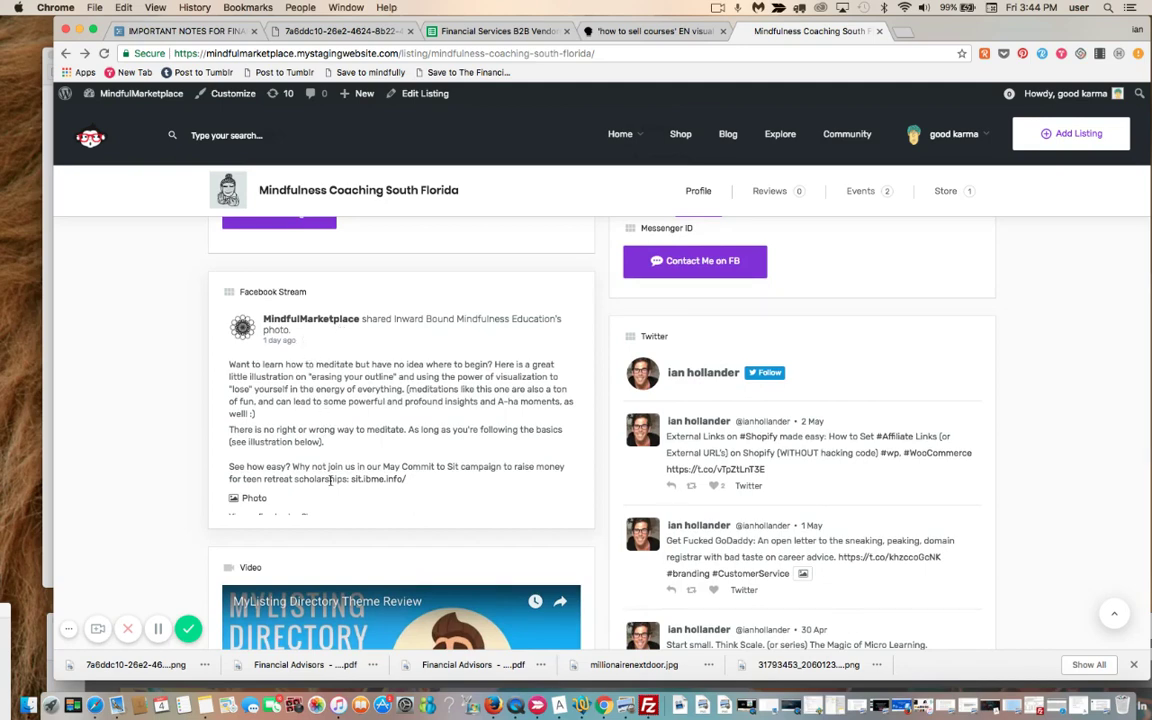
{"action": "scroll", "coordinate": [341, 425], "scroll_direction": "down", "scroll_amount": 5}
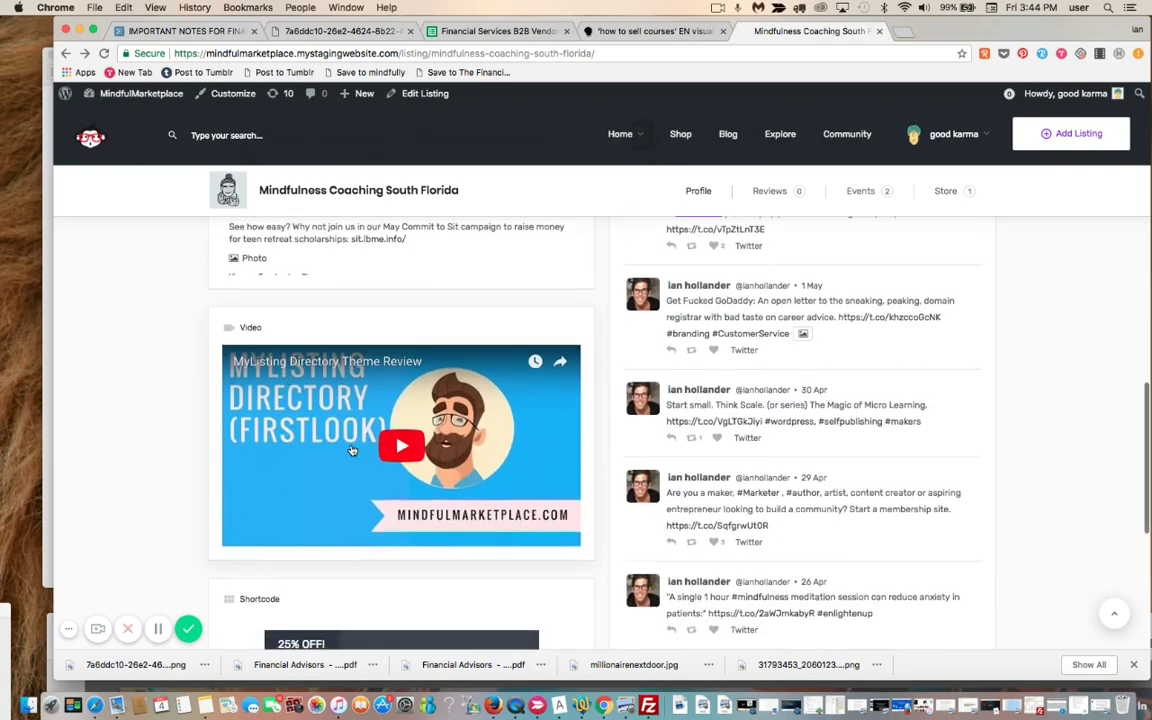
{"action": "scroll", "coordinate": [351, 451], "scroll_direction": "down", "scroll_amount": 6}
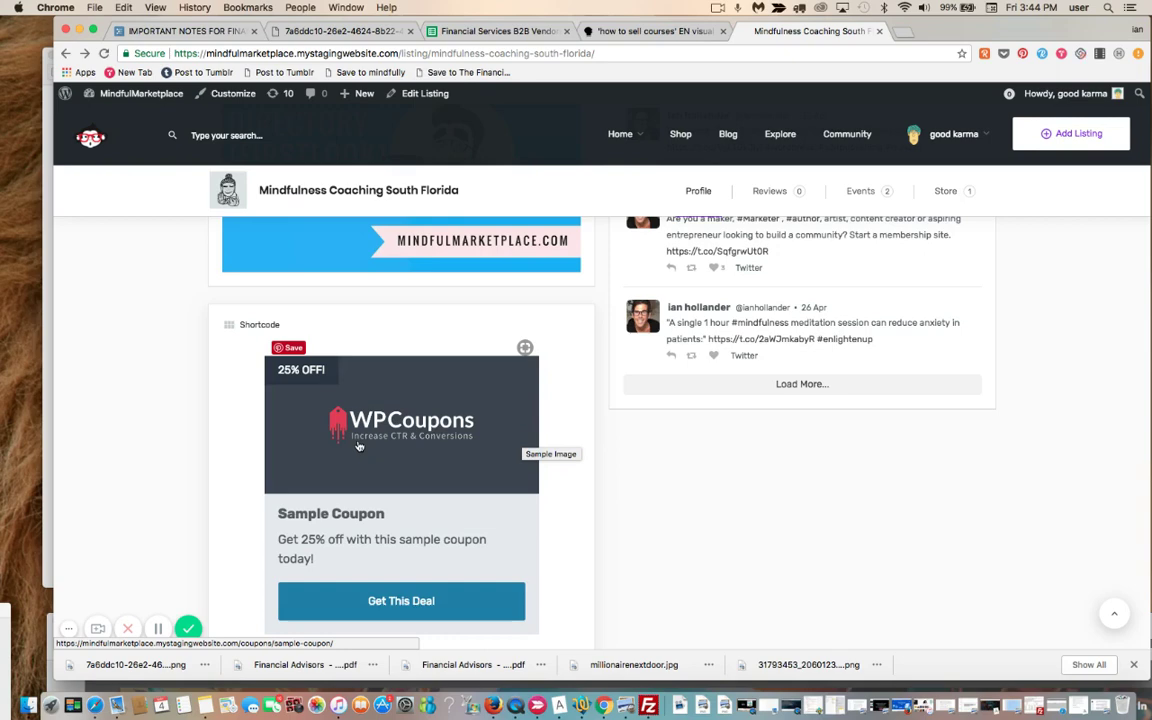
{"action": "scroll", "coordinate": [358, 446], "scroll_direction": "up", "scroll_amount": 8}
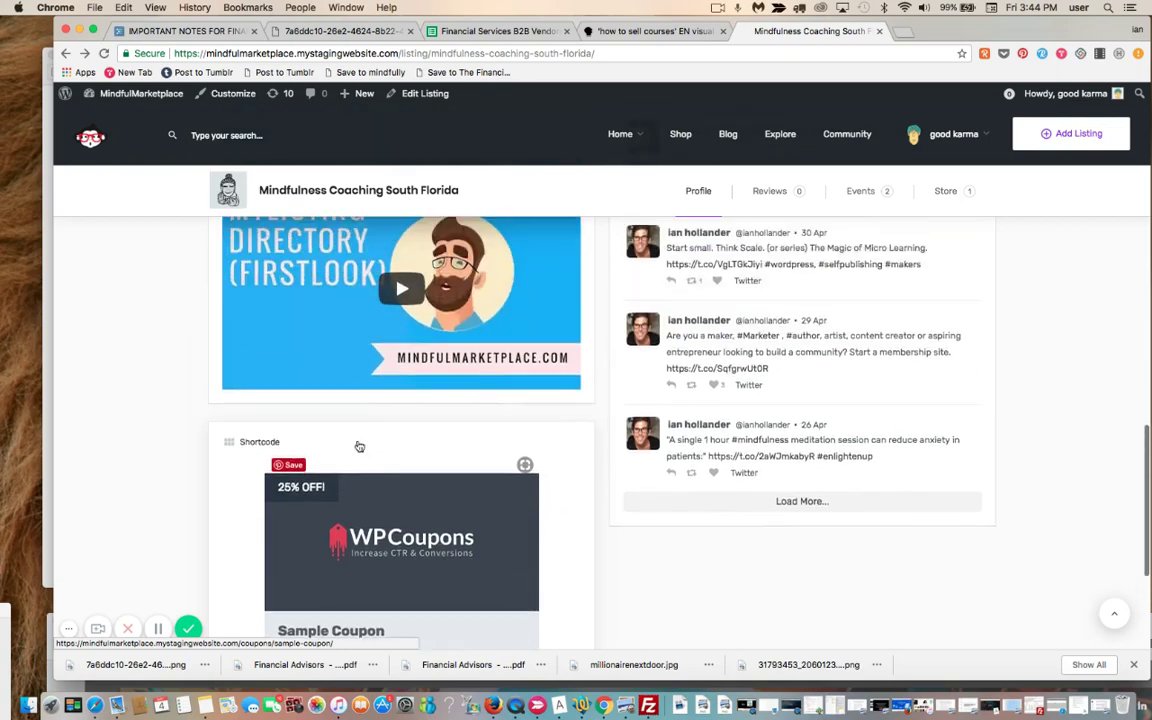
{"action": "scroll", "coordinate": [358, 446], "scroll_direction": "up", "scroll_amount": 10}
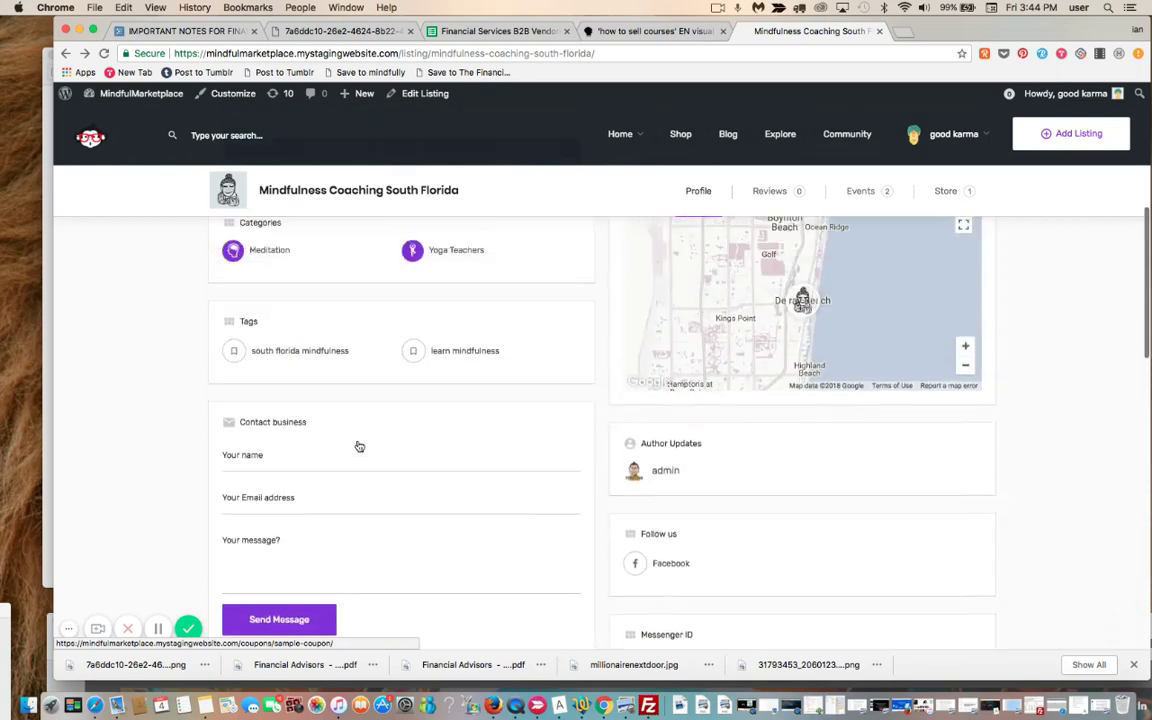
{"action": "scroll", "coordinate": [358, 446], "scroll_direction": "up", "scroll_amount": 1}
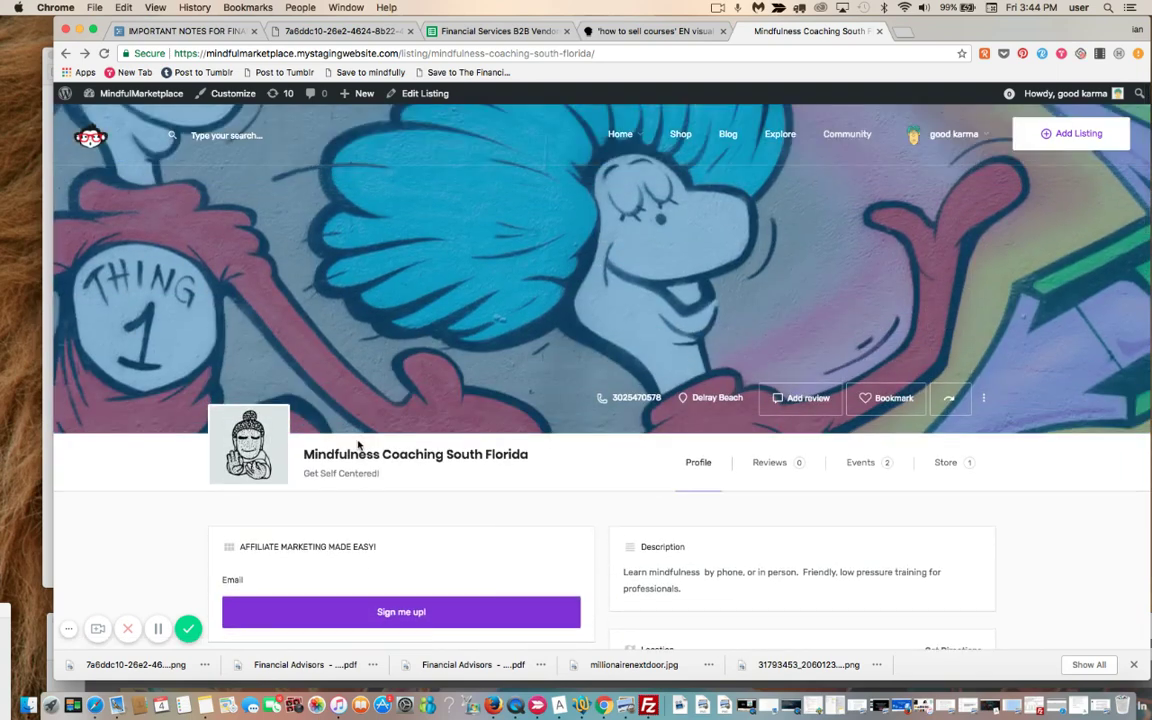
{"action": "scroll", "coordinate": [450, 615], "scroll_direction": "down", "scroll_amount": 6}
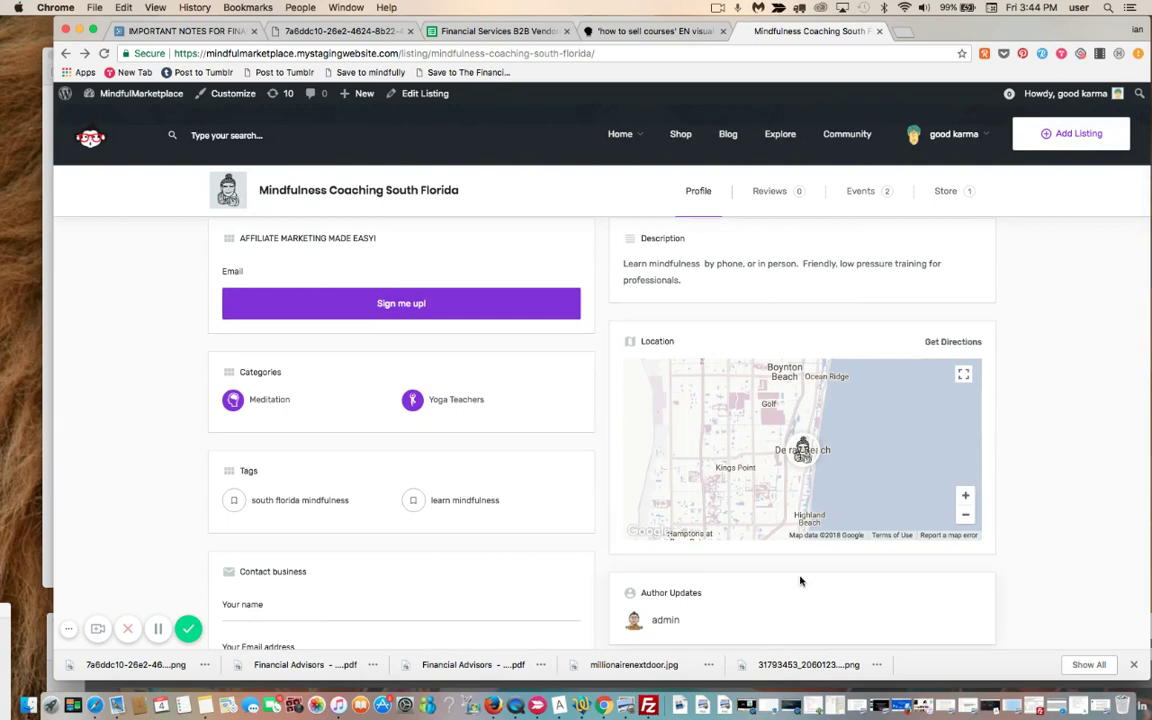
{"action": "scroll", "coordinate": [800, 581], "scroll_direction": "down", "scroll_amount": 5}
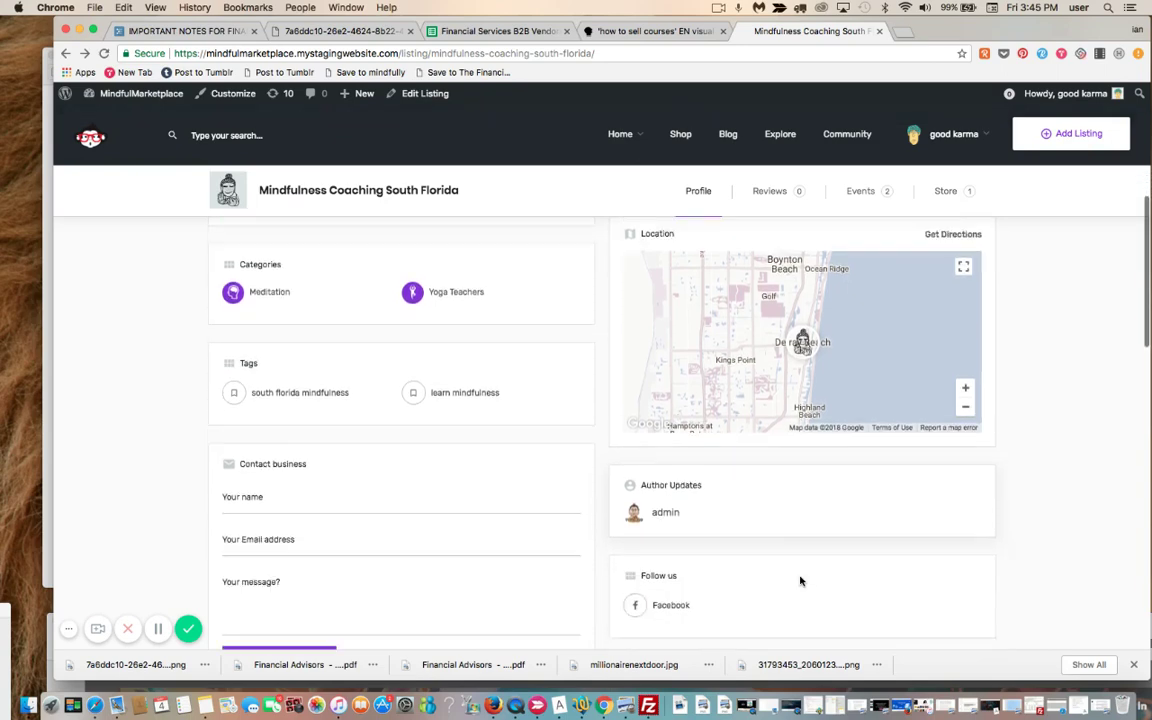
{"action": "scroll", "coordinate": [800, 581], "scroll_direction": "up", "scroll_amount": 5}
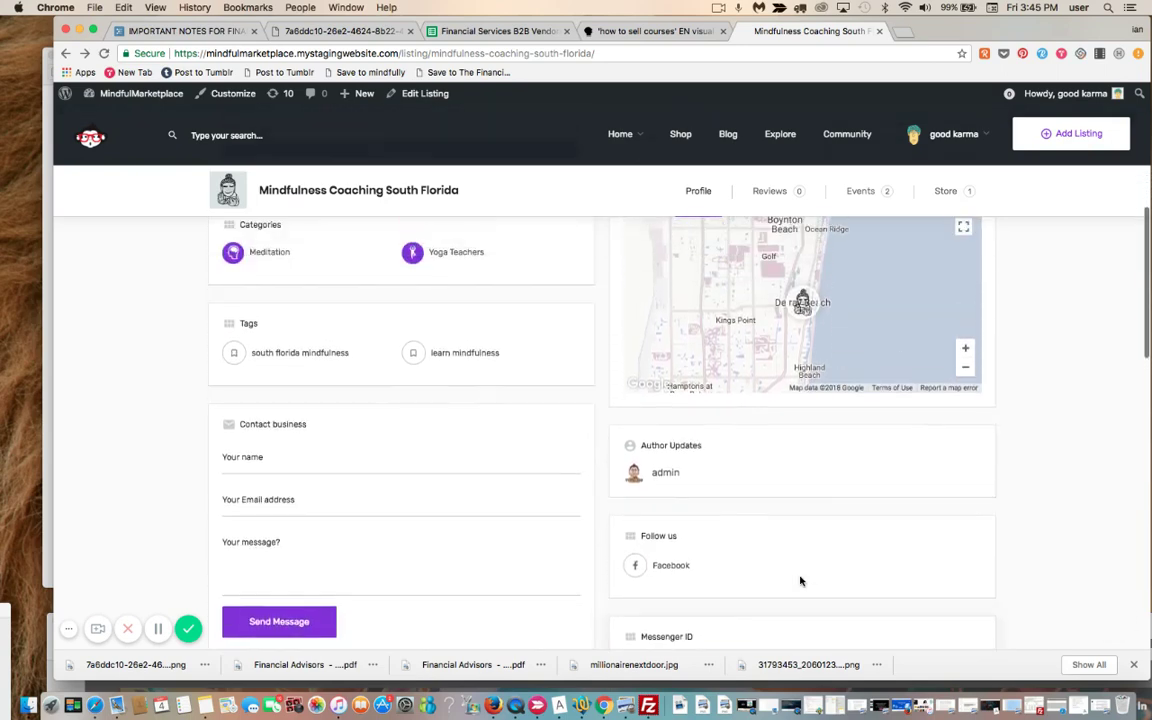
{"action": "scroll", "coordinate": [800, 581], "scroll_direction": "up", "scroll_amount": 5}
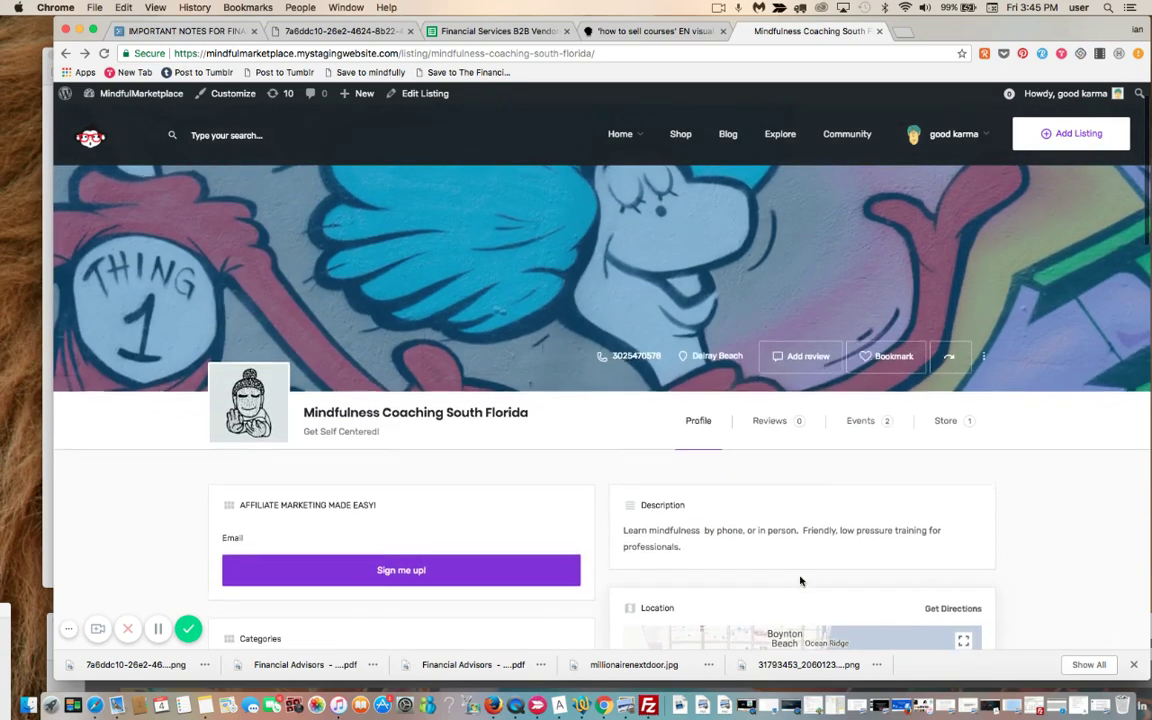
{"action": "scroll", "coordinate": [800, 581], "scroll_direction": "down", "scroll_amount": 6}
{"action": "scroll", "coordinate": [800, 581], "scroll_direction": "down", "scroll_amount": 8}
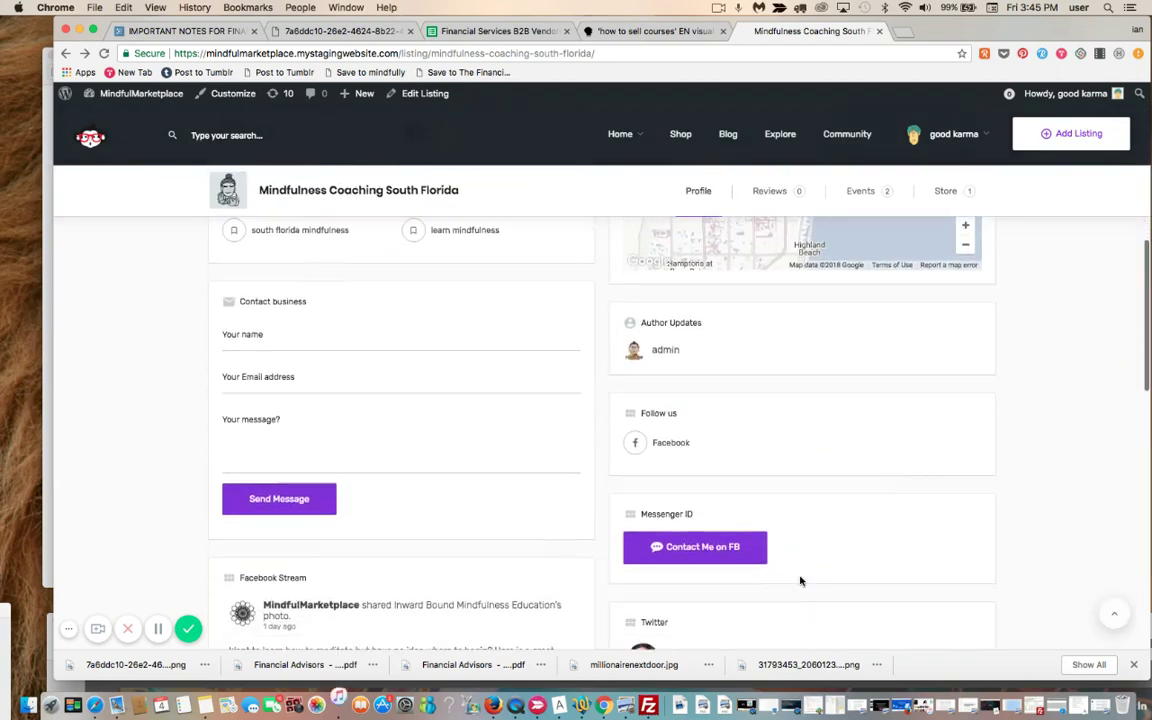
{"action": "scroll", "coordinate": [800, 581], "scroll_direction": "down", "scroll_amount": 15}
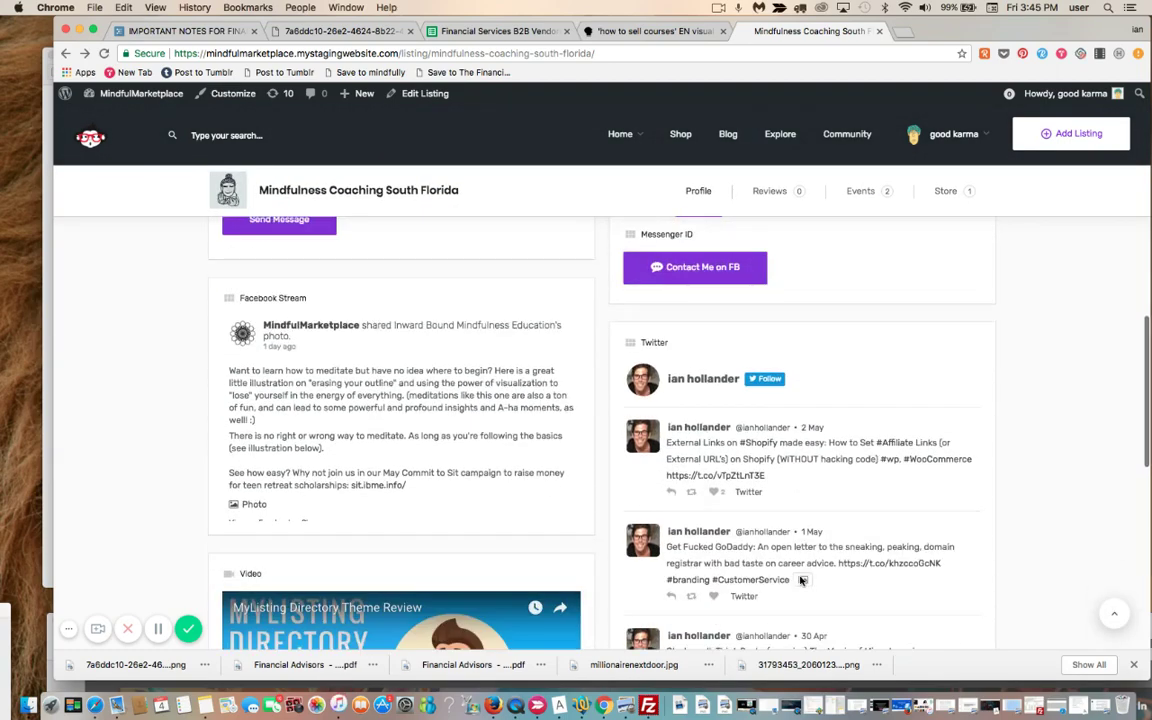
{"action": "scroll", "coordinate": [800, 581], "scroll_direction": "down", "scroll_amount": 4}
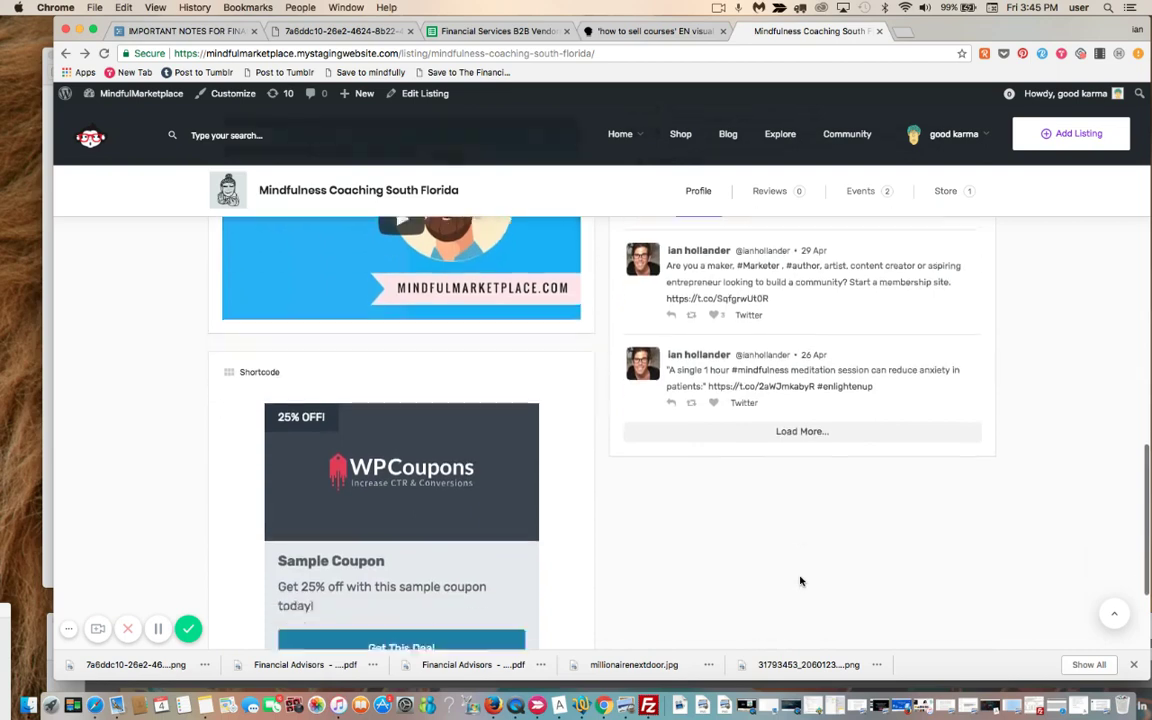
{"action": "scroll", "coordinate": [800, 581], "scroll_direction": "up", "scroll_amount": 20}
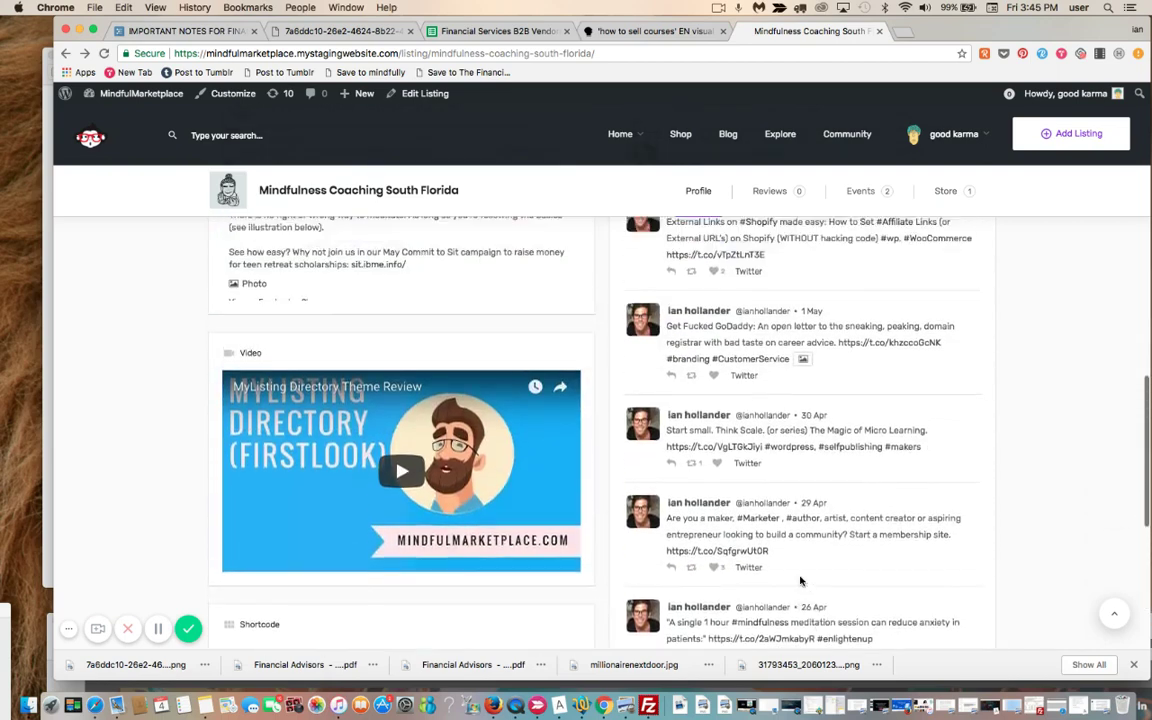
{"action": "scroll", "coordinate": [800, 581], "scroll_direction": "up", "scroll_amount": 8}
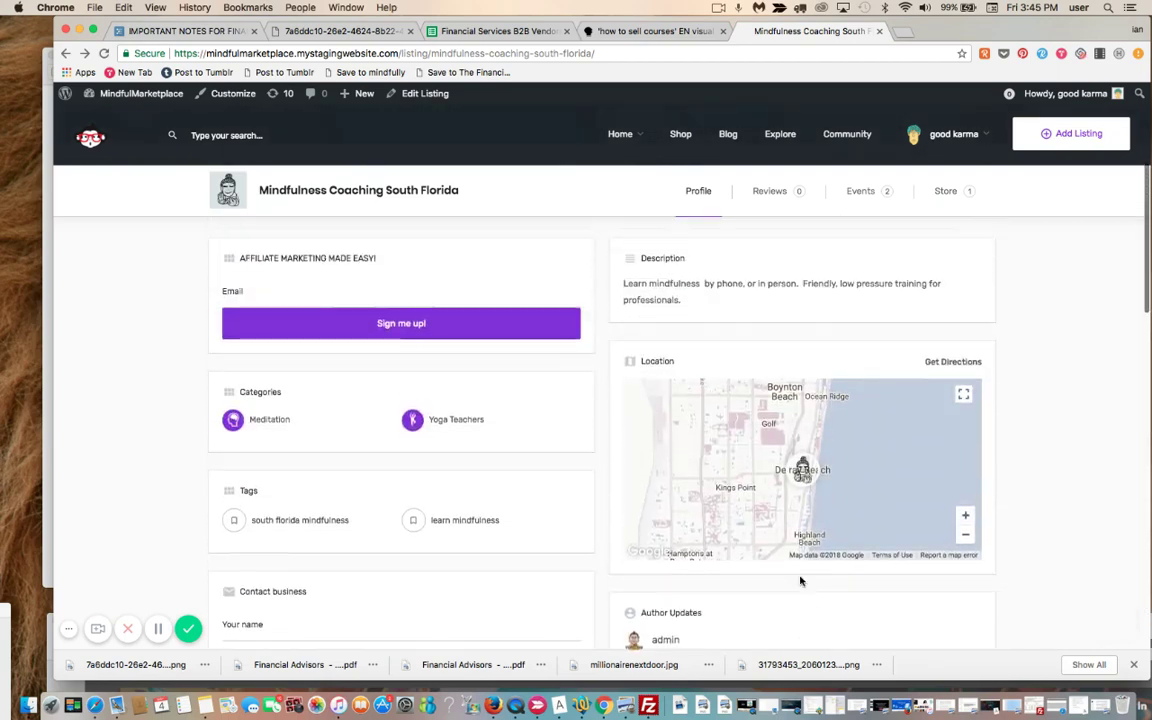
{"action": "scroll", "coordinate": [800, 580], "scroll_direction": "down", "scroll_amount": 3}
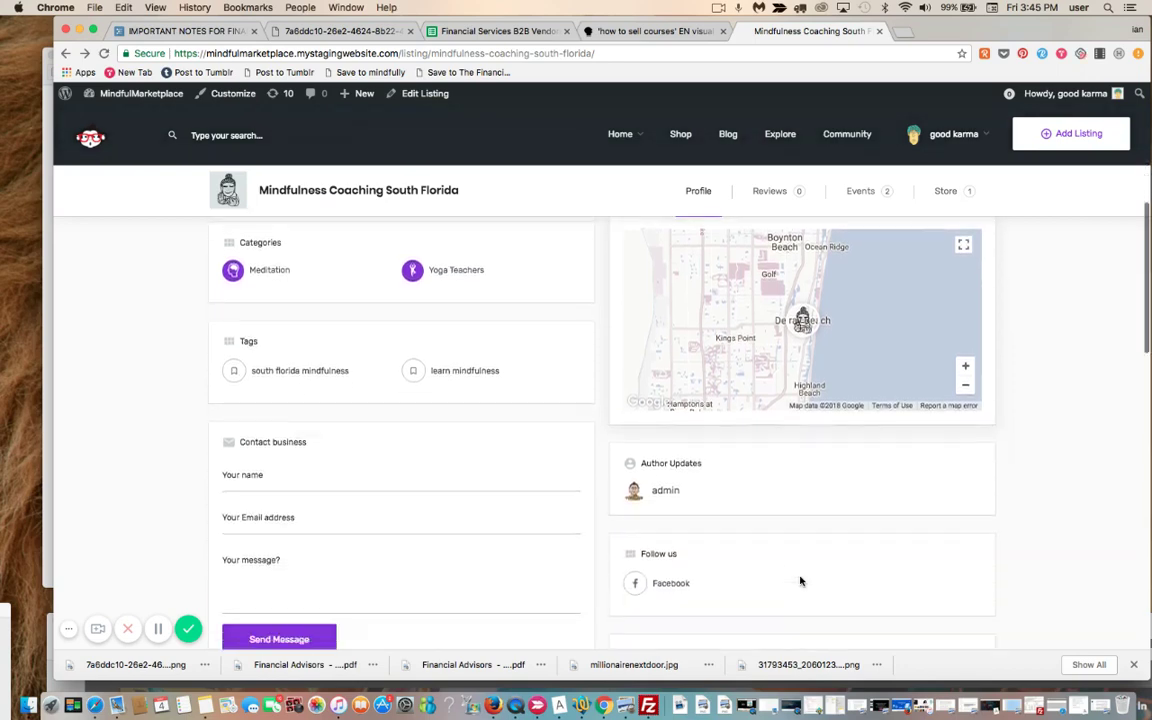
- Open the admin author's member profile and scroll through its Activity posts
{"action": "left_click", "coordinate": [668, 477]}
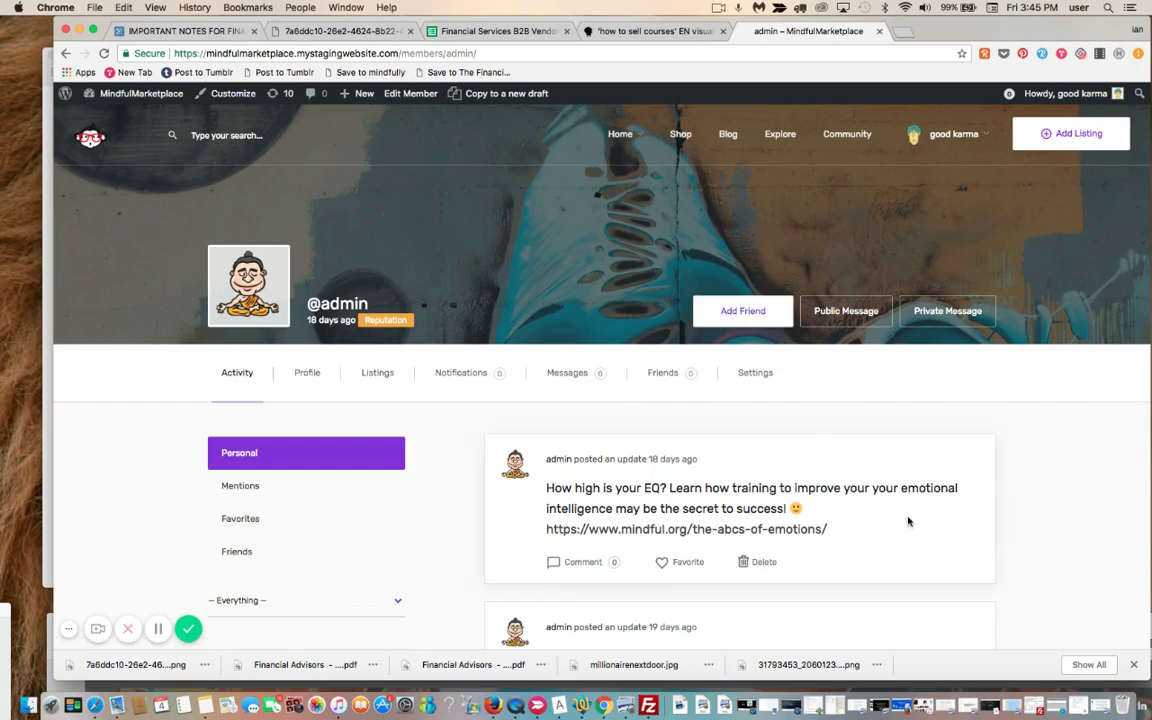
{"action": "scroll", "coordinate": [908, 521], "scroll_direction": "down", "scroll_amount": 3}
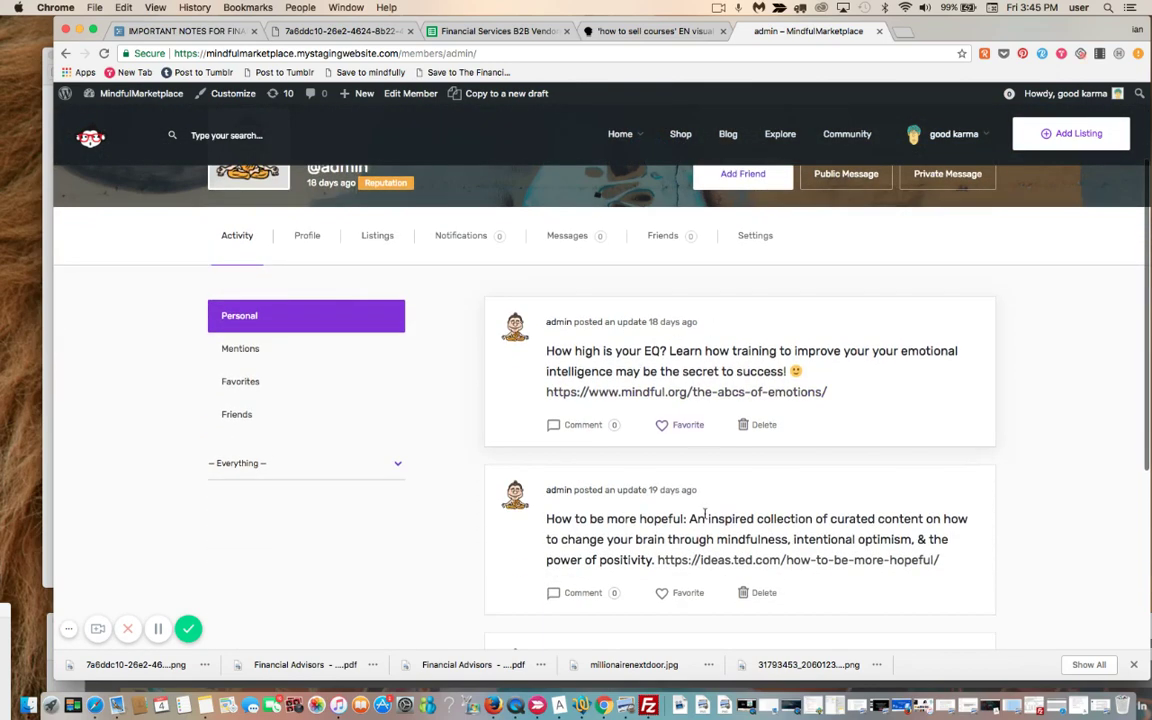
{"action": "scroll", "coordinate": [791, 521], "scroll_direction": "down", "scroll_amount": 2}
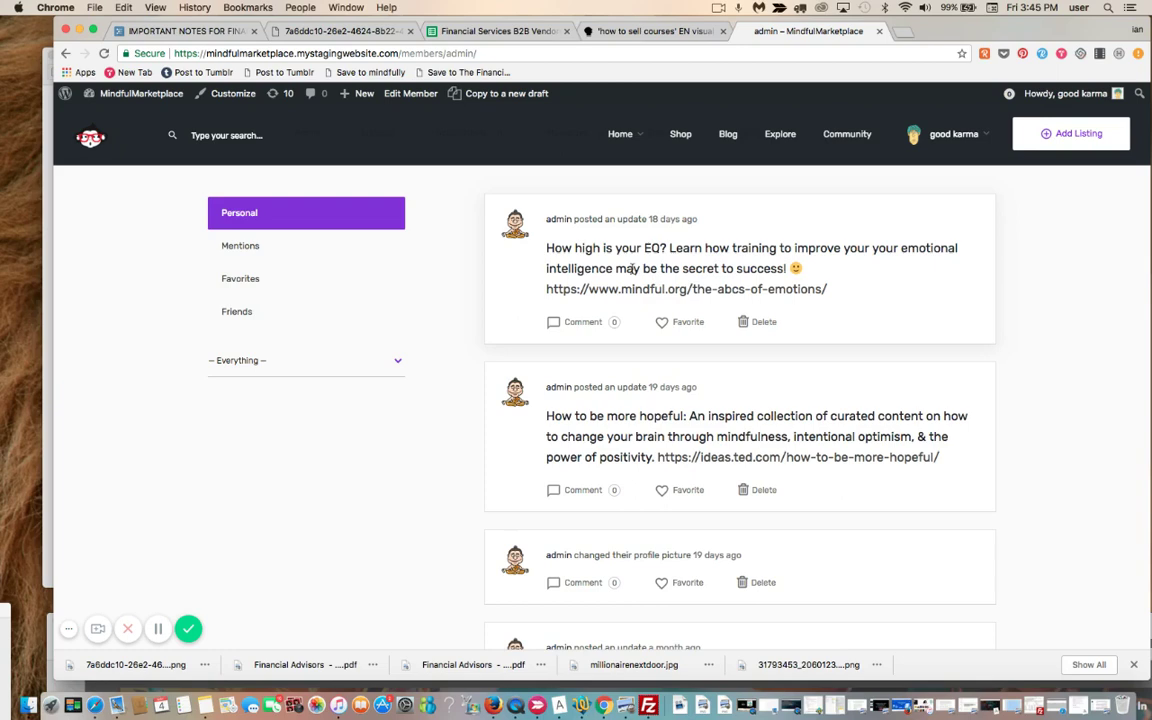
{"action": "scroll", "coordinate": [632, 268], "scroll_direction": "up", "scroll_amount": 5}
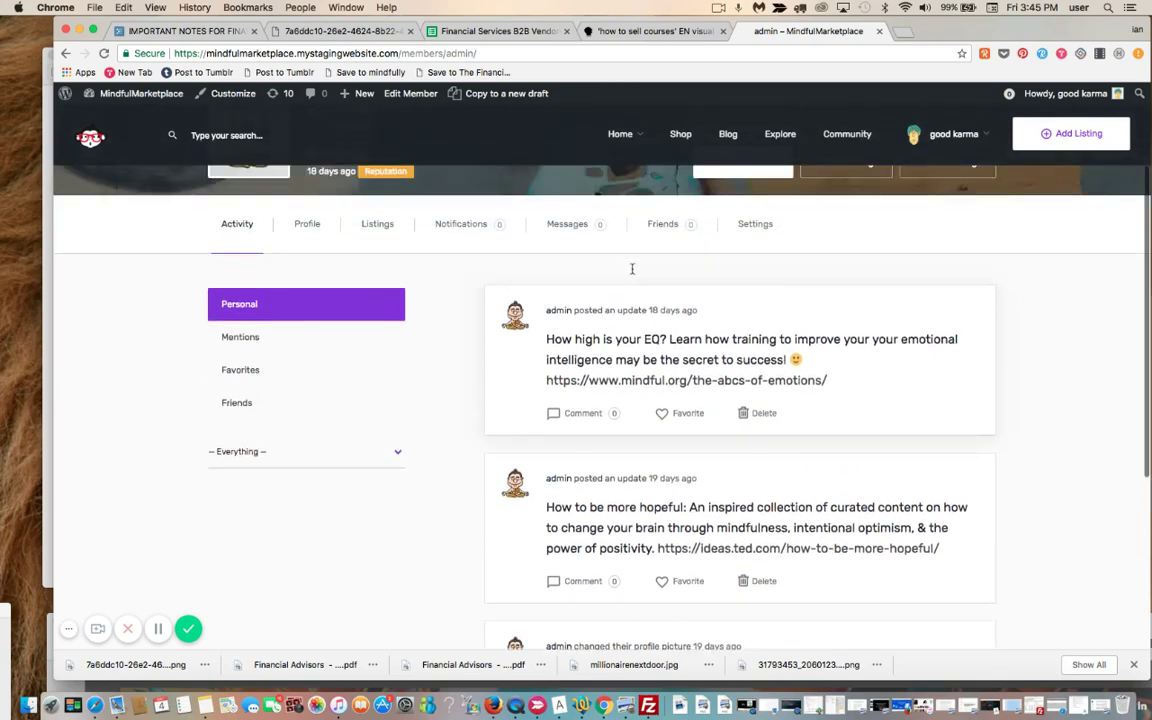